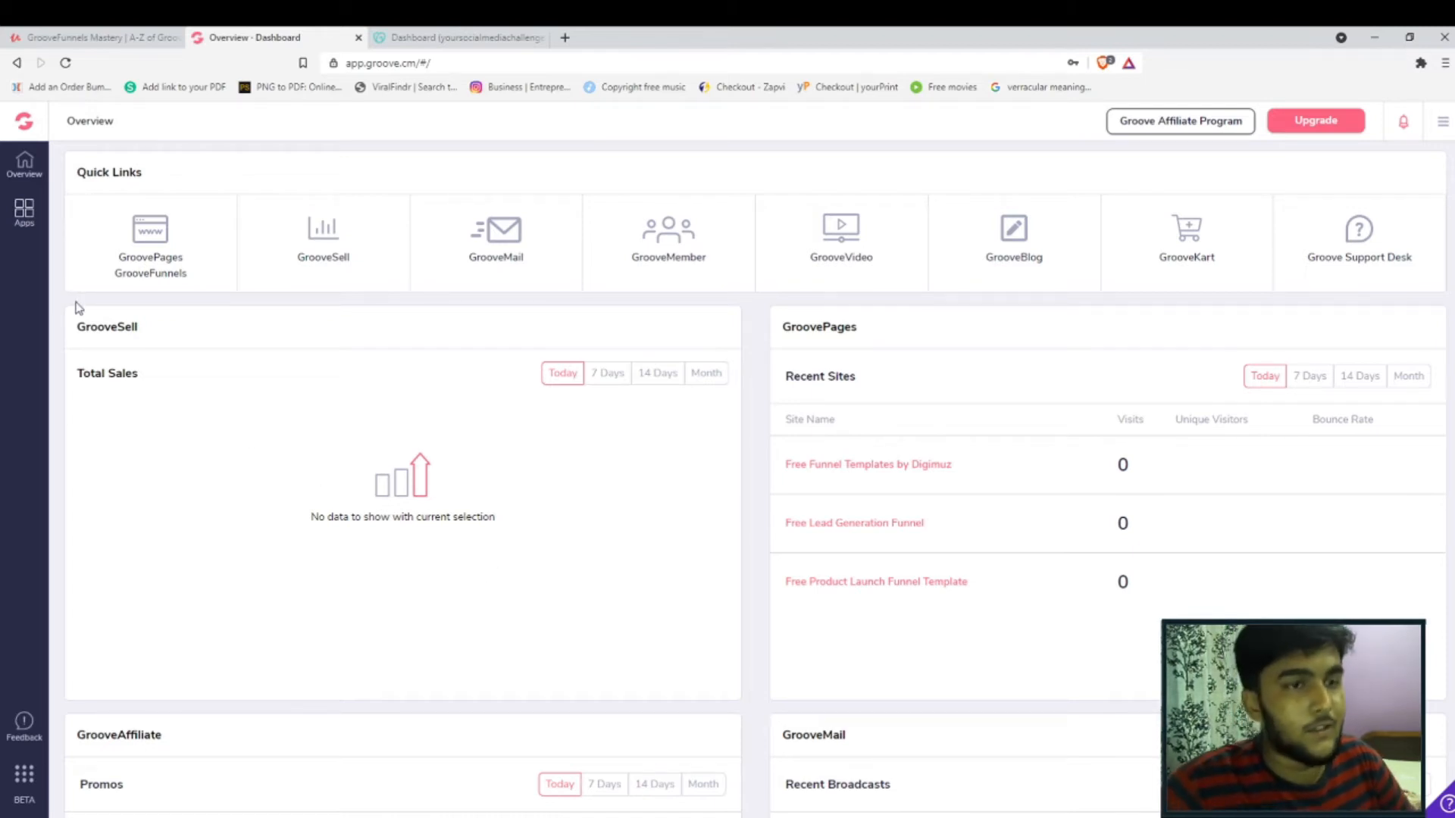
Open the first GroovePages site in the editor and browse its Funnels and Pages panels
left_click(144, 248)
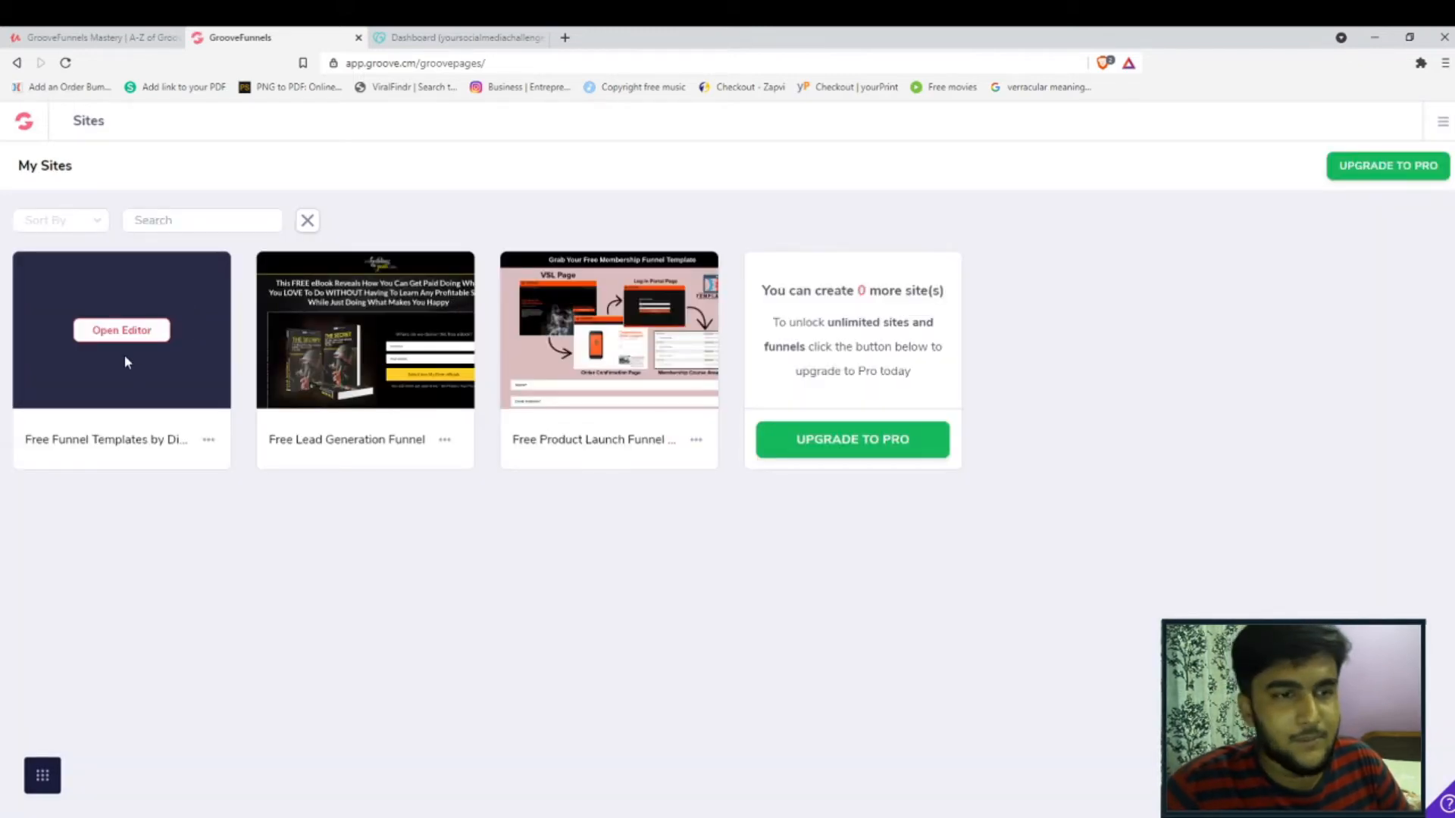
left_click(122, 330)
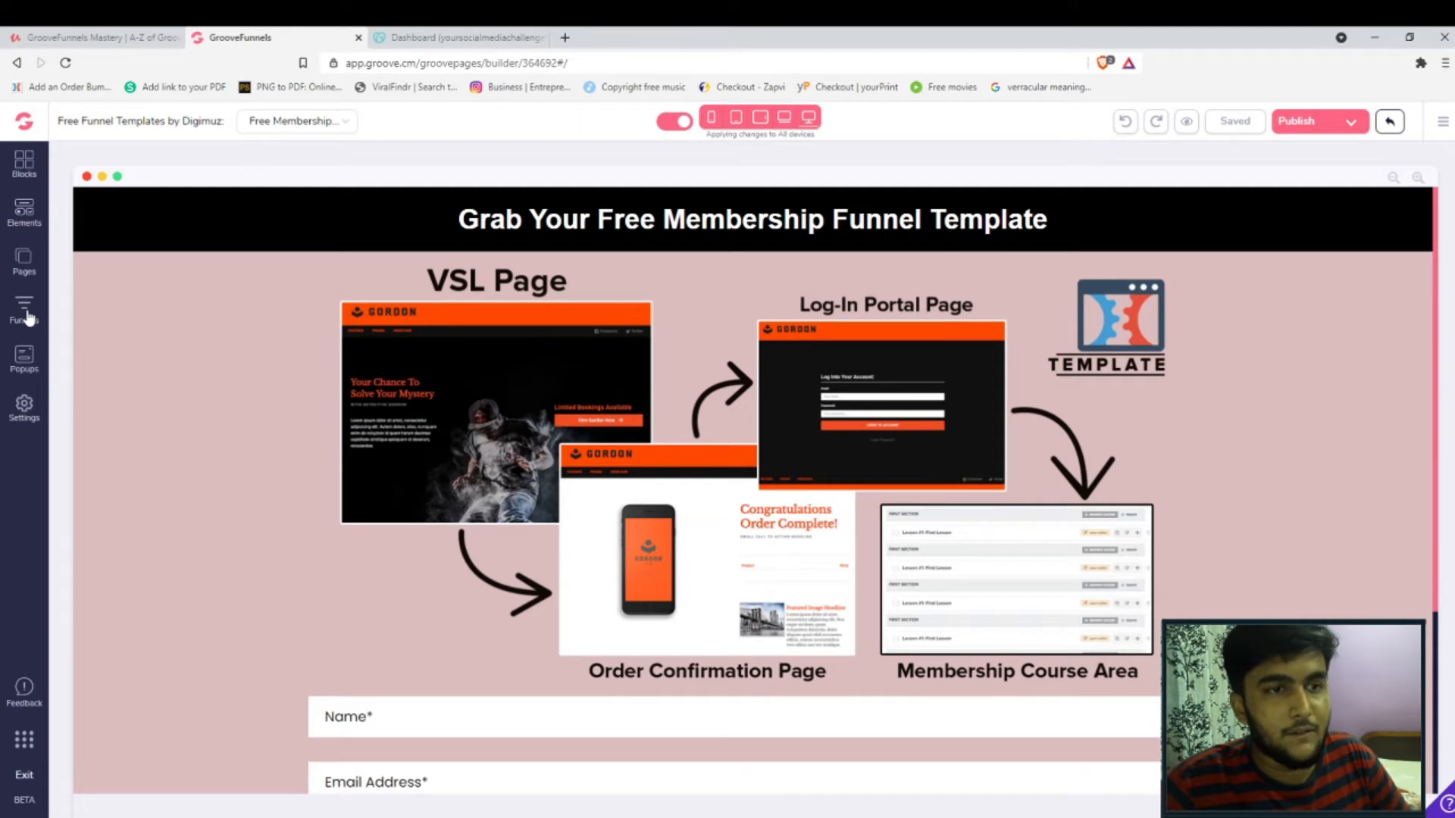
left_click(25, 312)
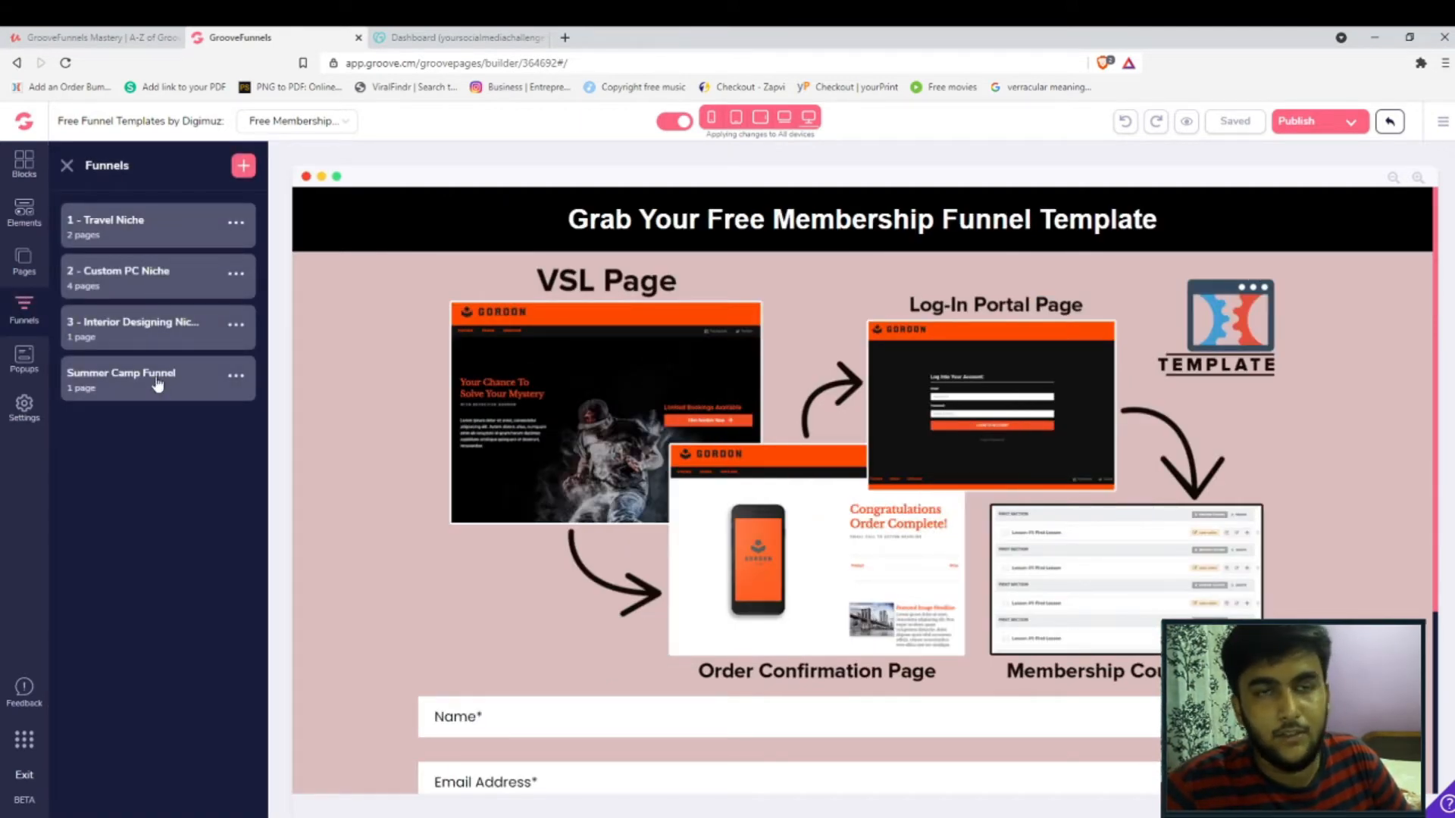
left_click(24, 263)
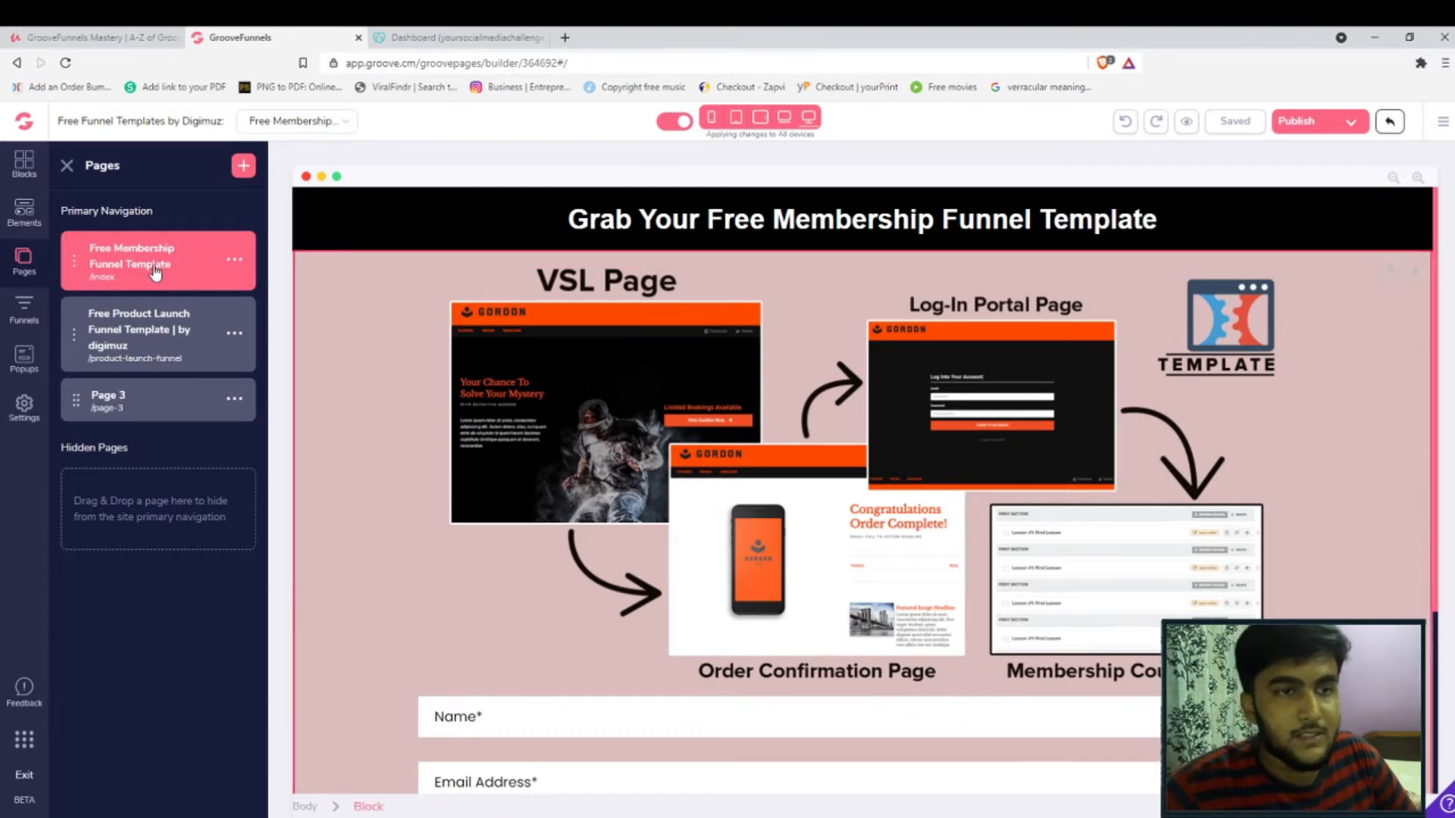
Go from Publish Settings to Manage Domains and list the account's custom domains
left_click(1305, 121)
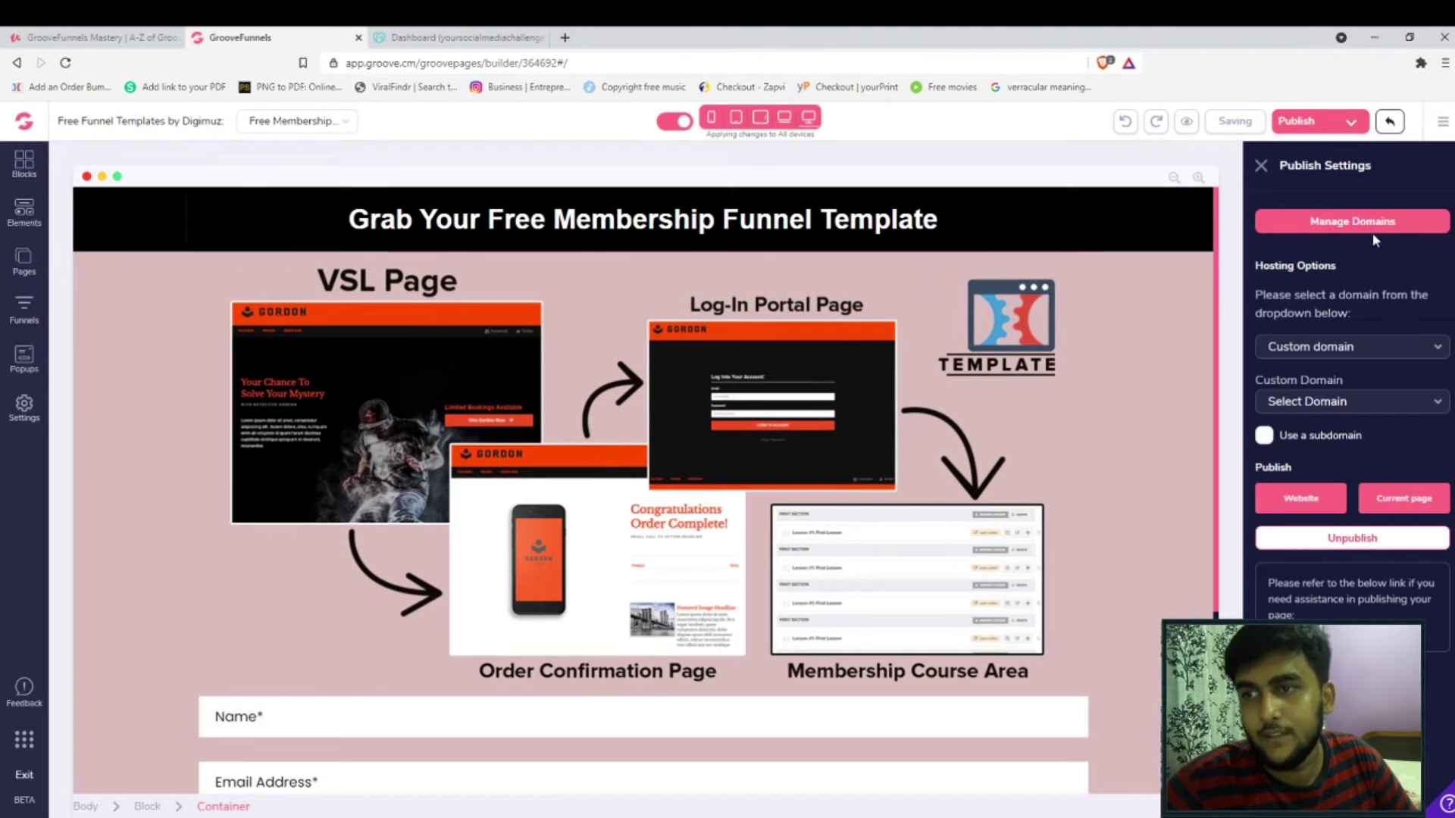
left_click(1369, 229)
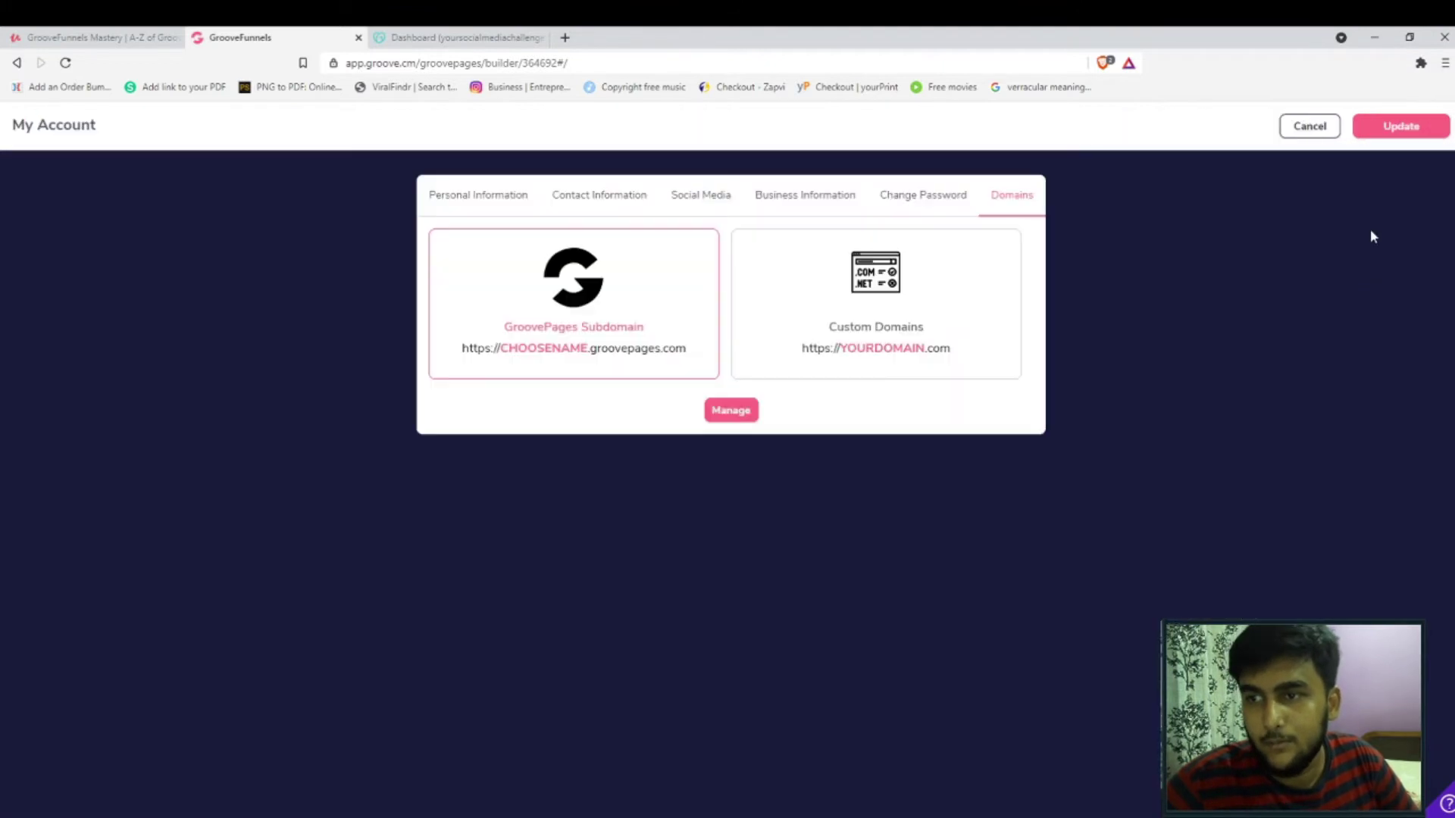
left_click(952, 325)
left_click(731, 409)
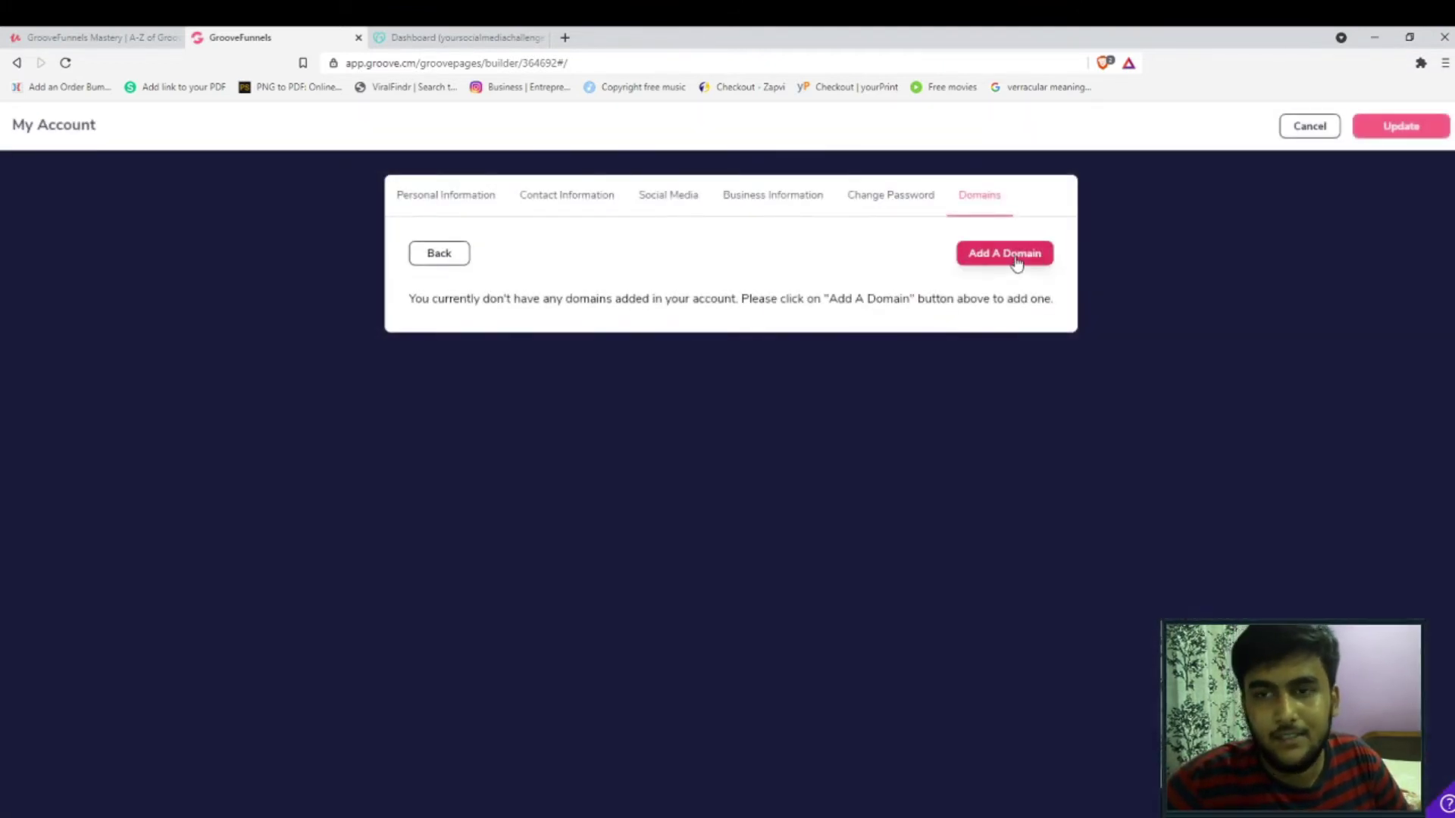
Add buildingthepath.com as a Full Domain Setup custom domain and reach the DNS records step
left_click(1004, 253)
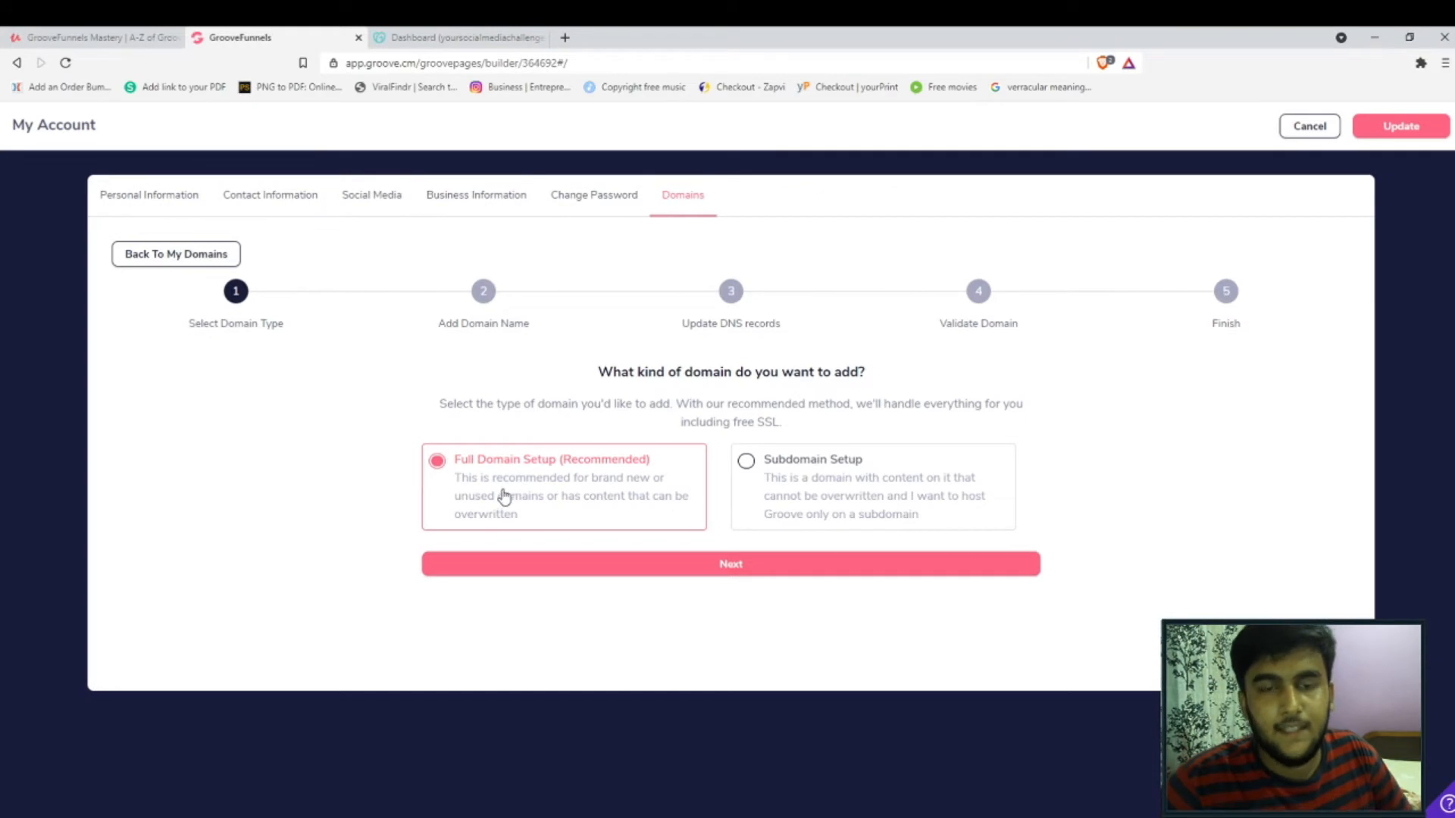
left_click(749, 568)
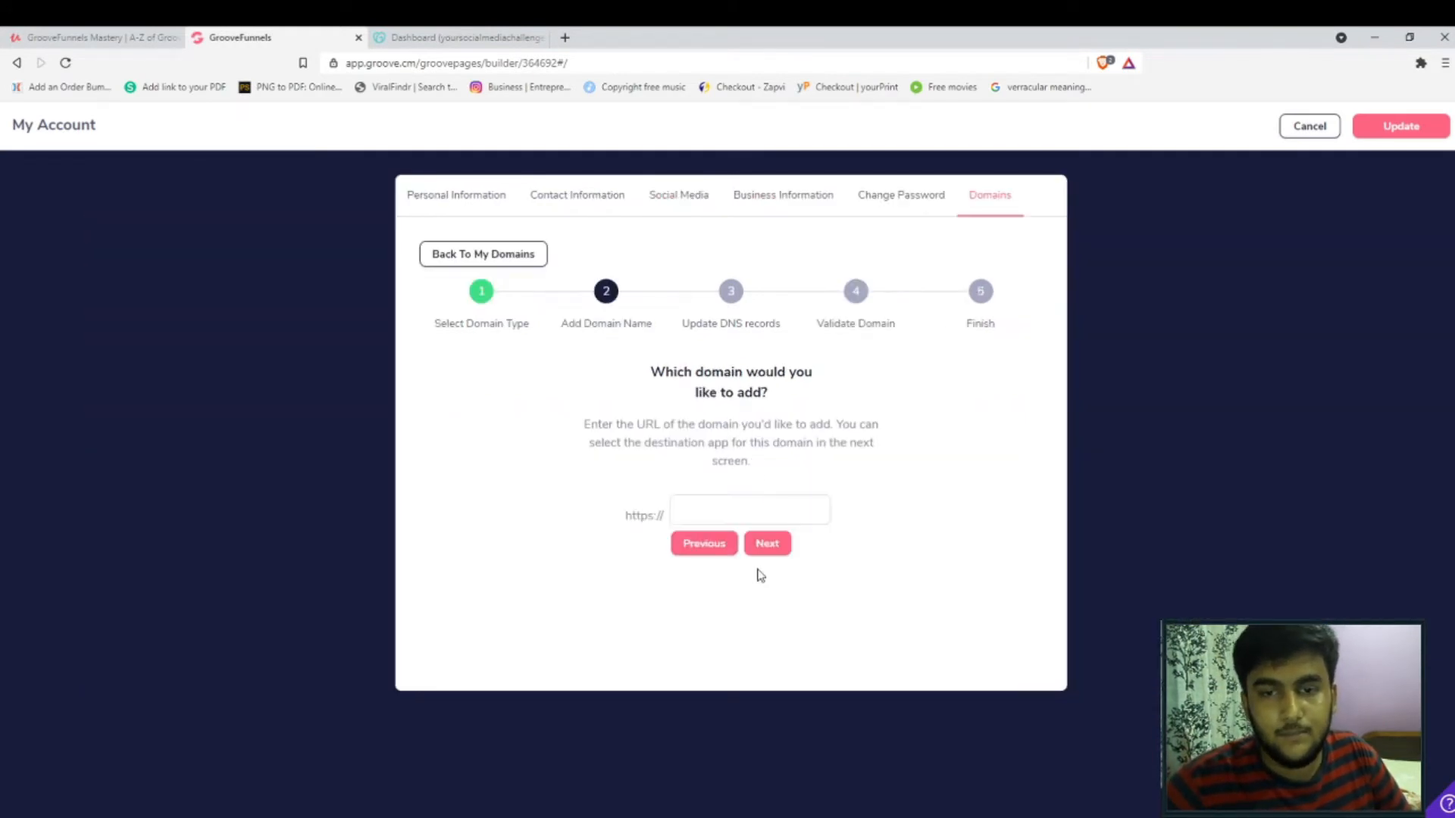
type("b")
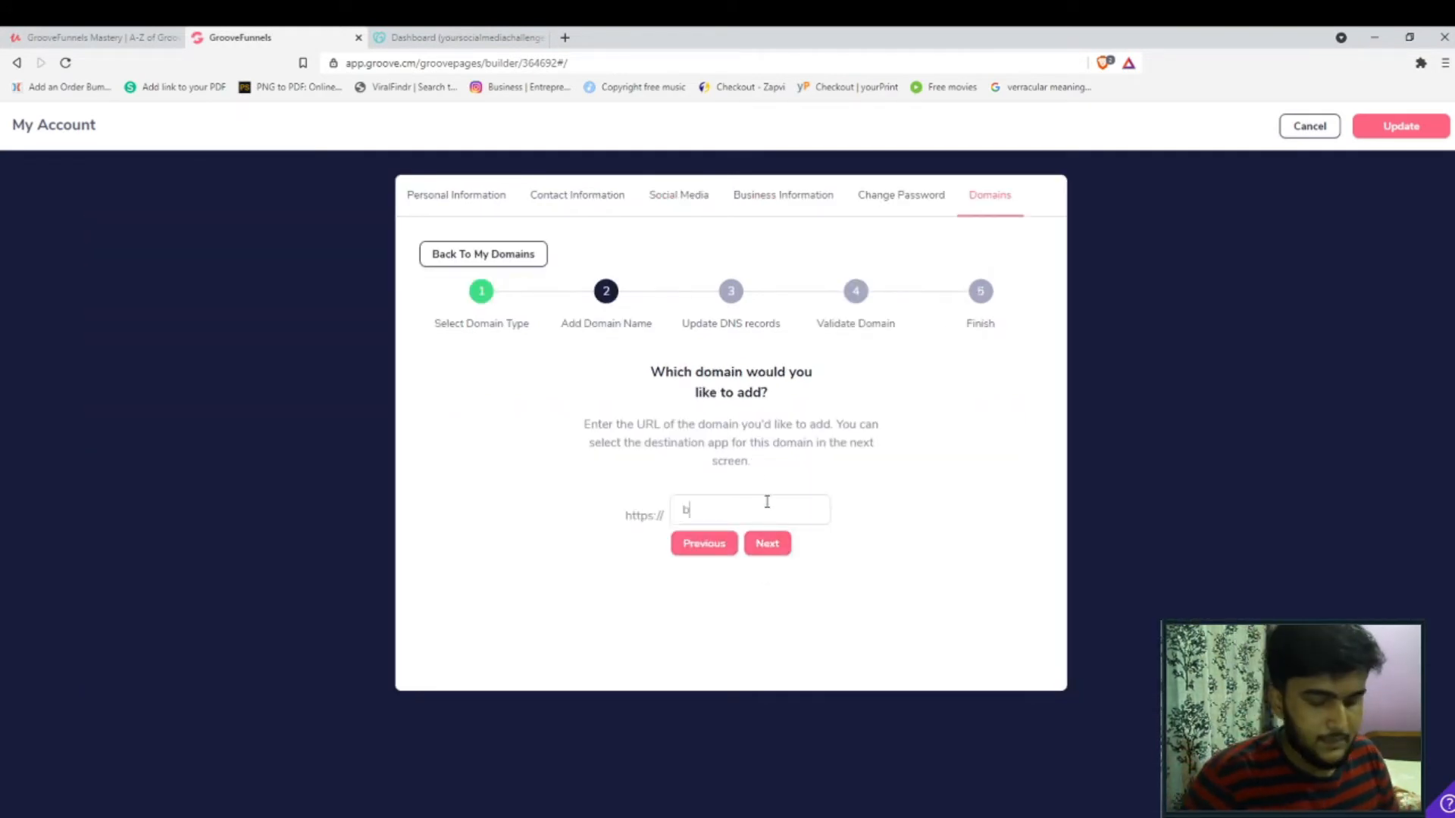
type("uildingth")
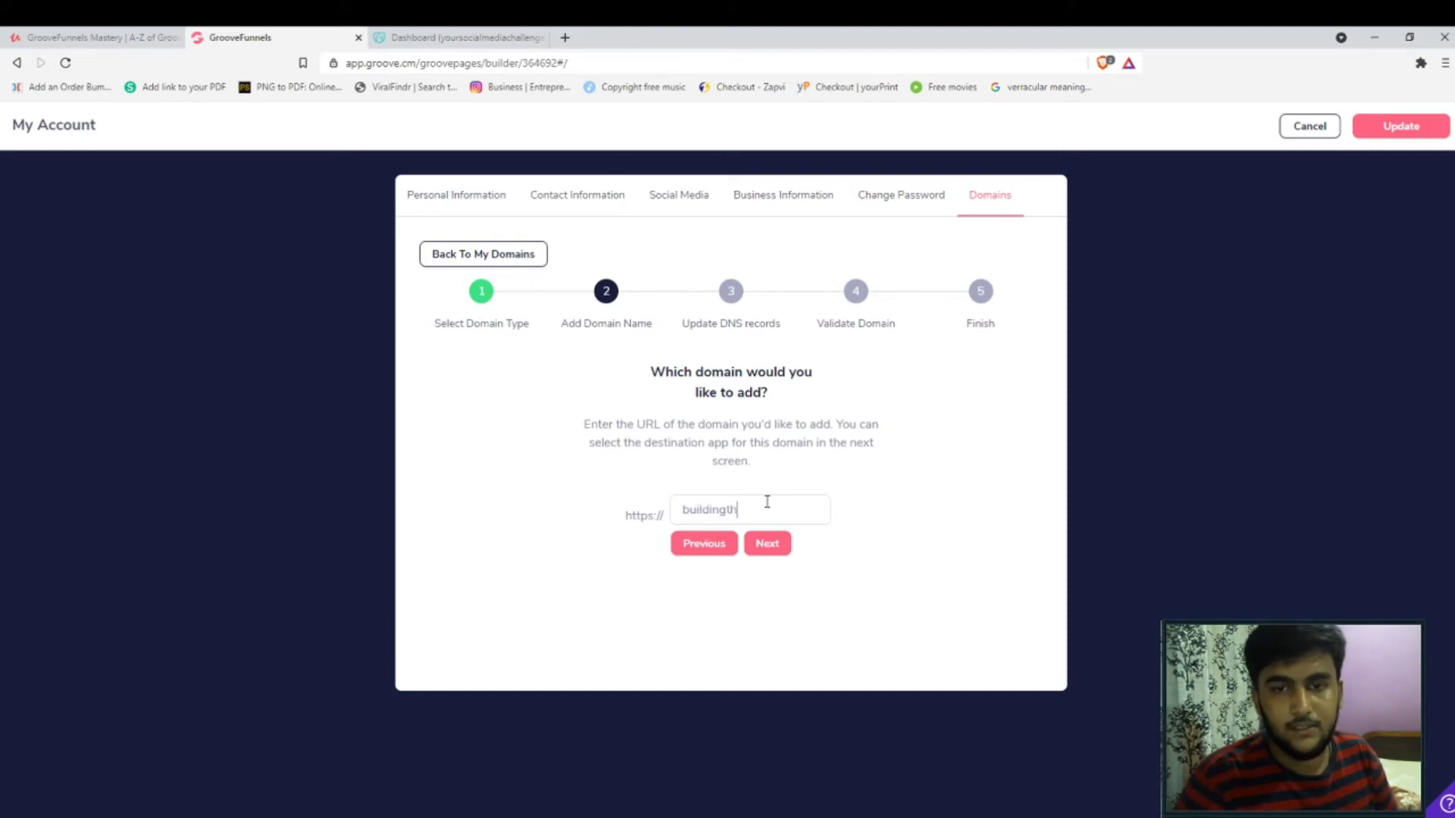
type("epath.com")
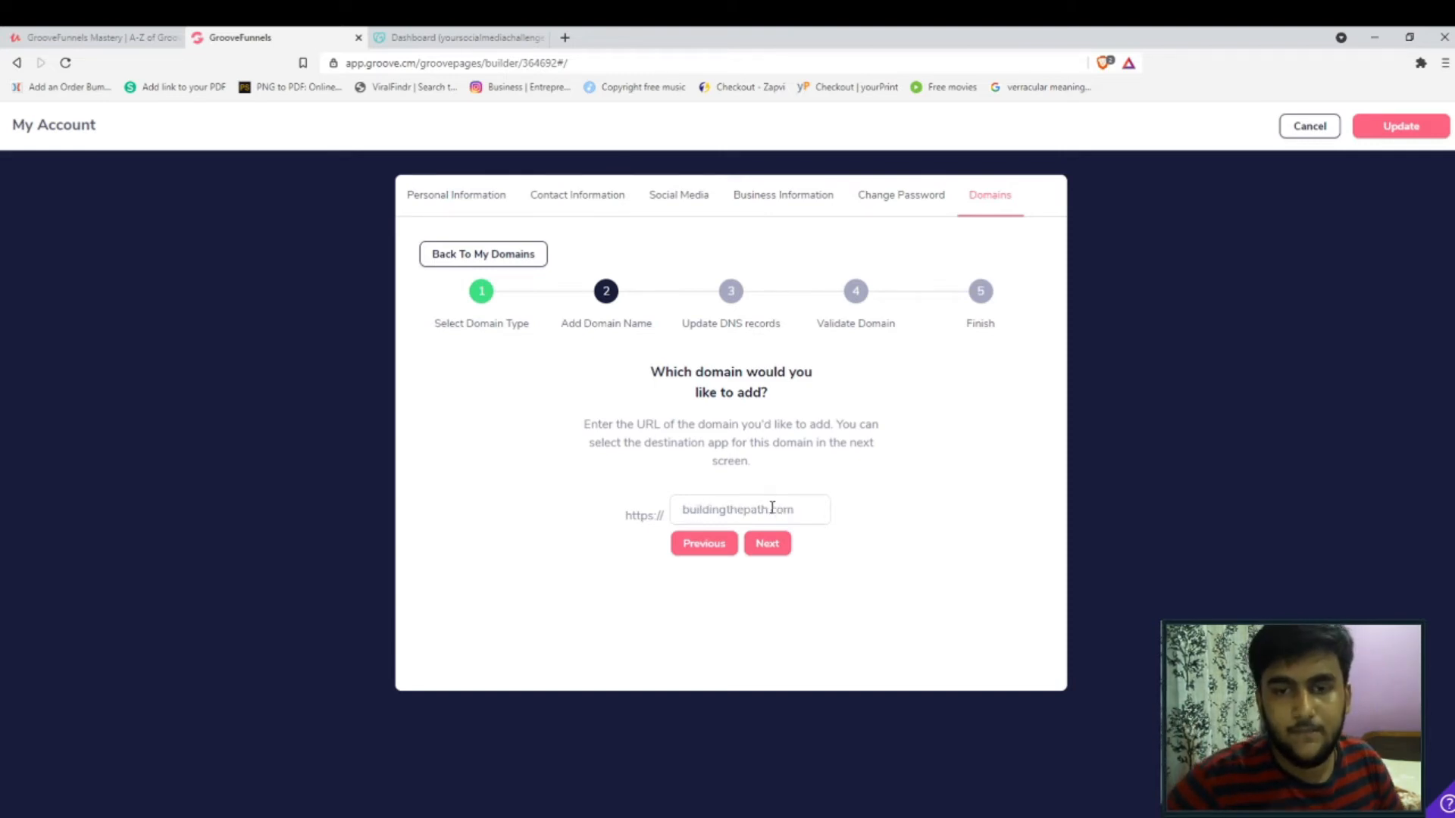
left_click(766, 544)
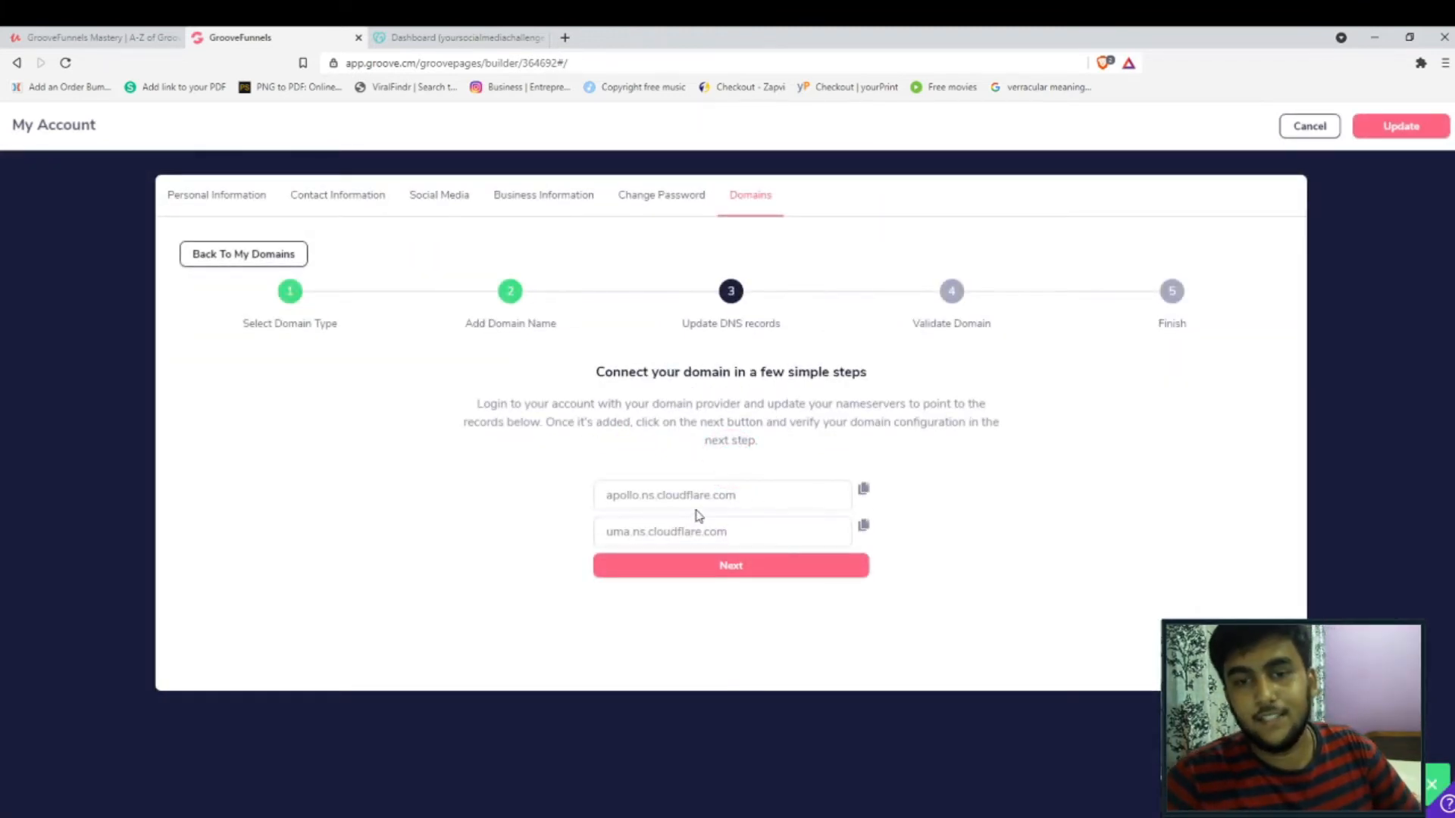
Copy the apollo.ns.cloudflare.com nameserver and switch to the GoDaddy dashboard
triple_click(750, 496)
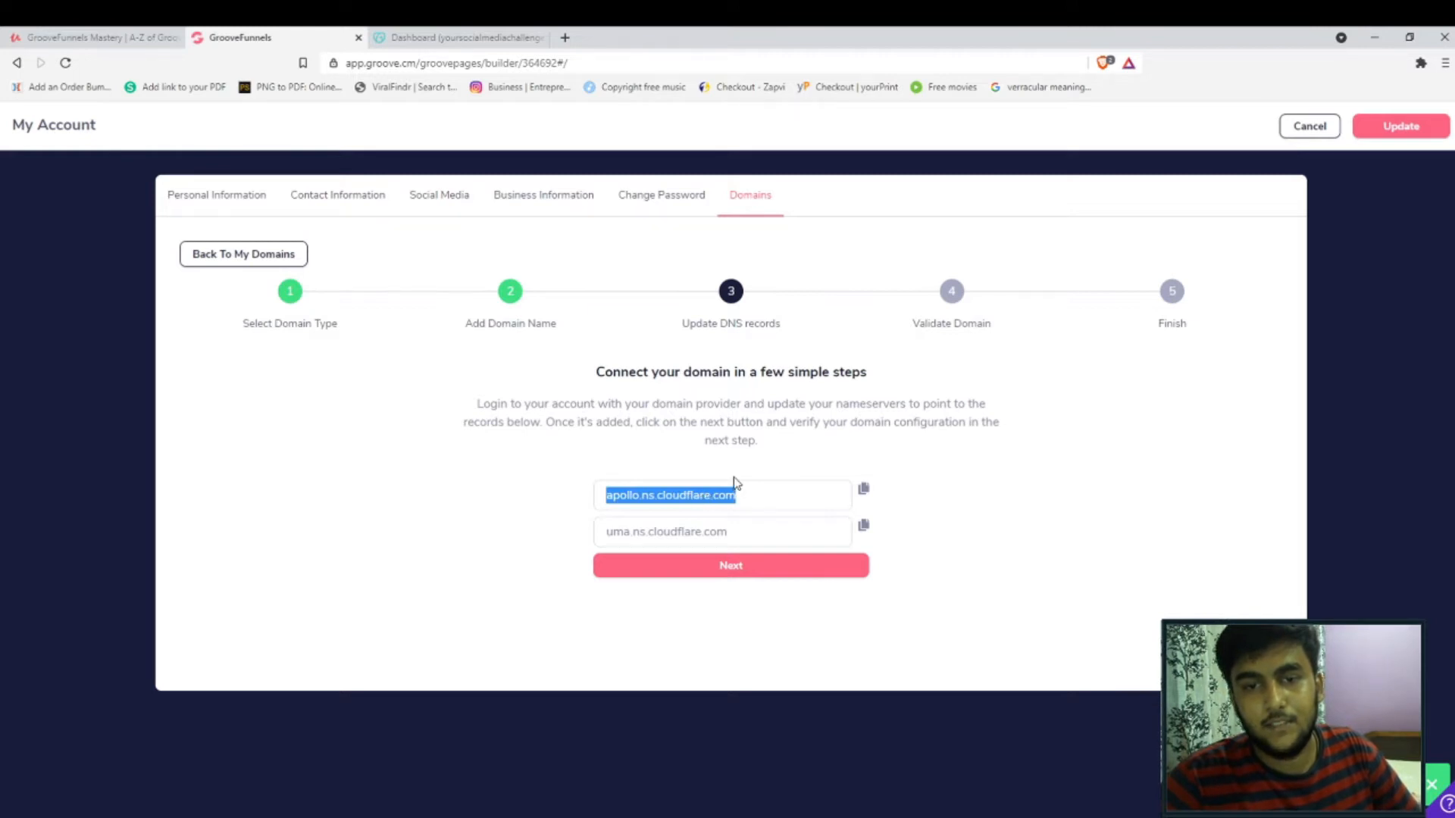
left_click(736, 492)
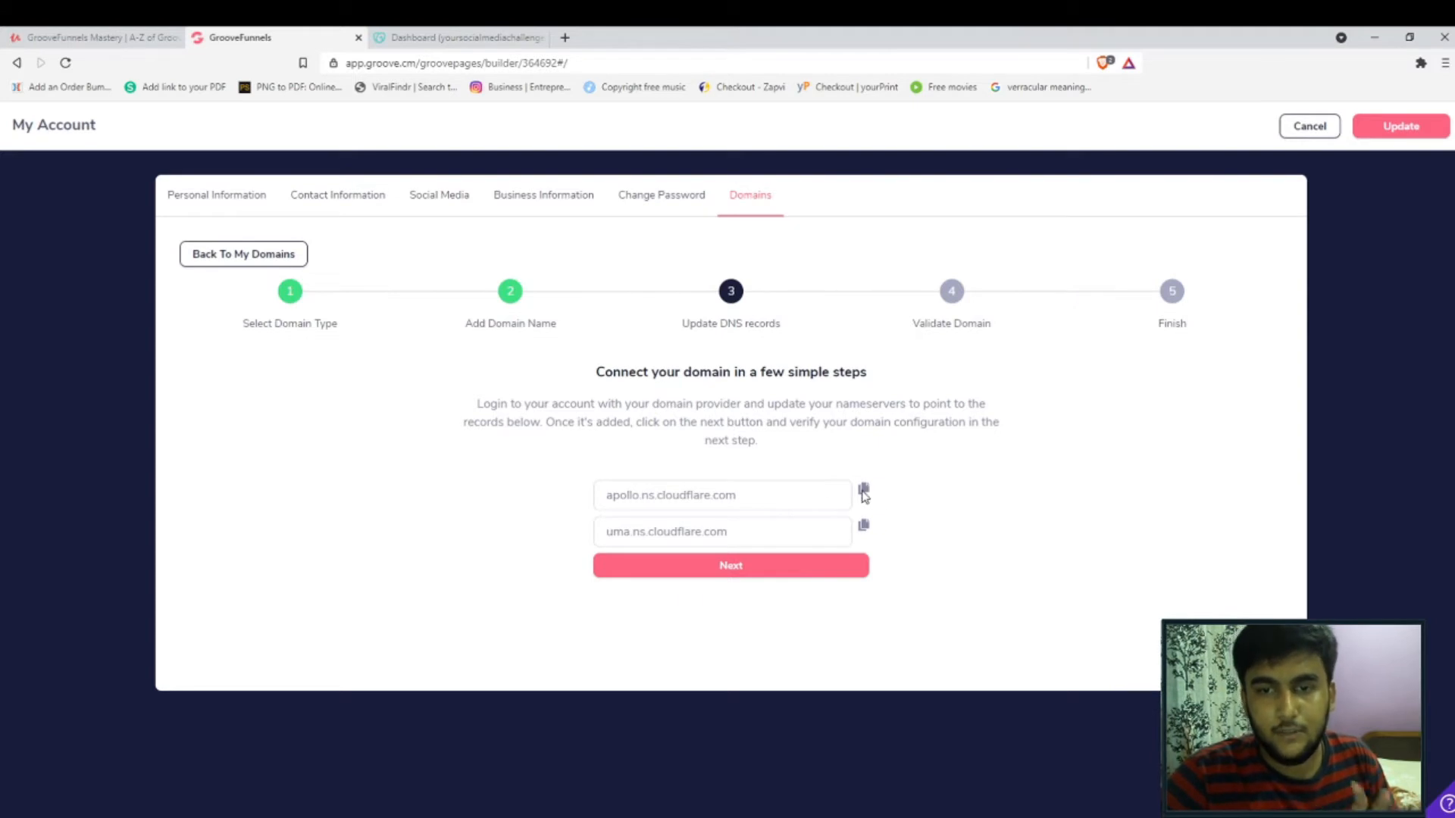
left_click(459, 38)
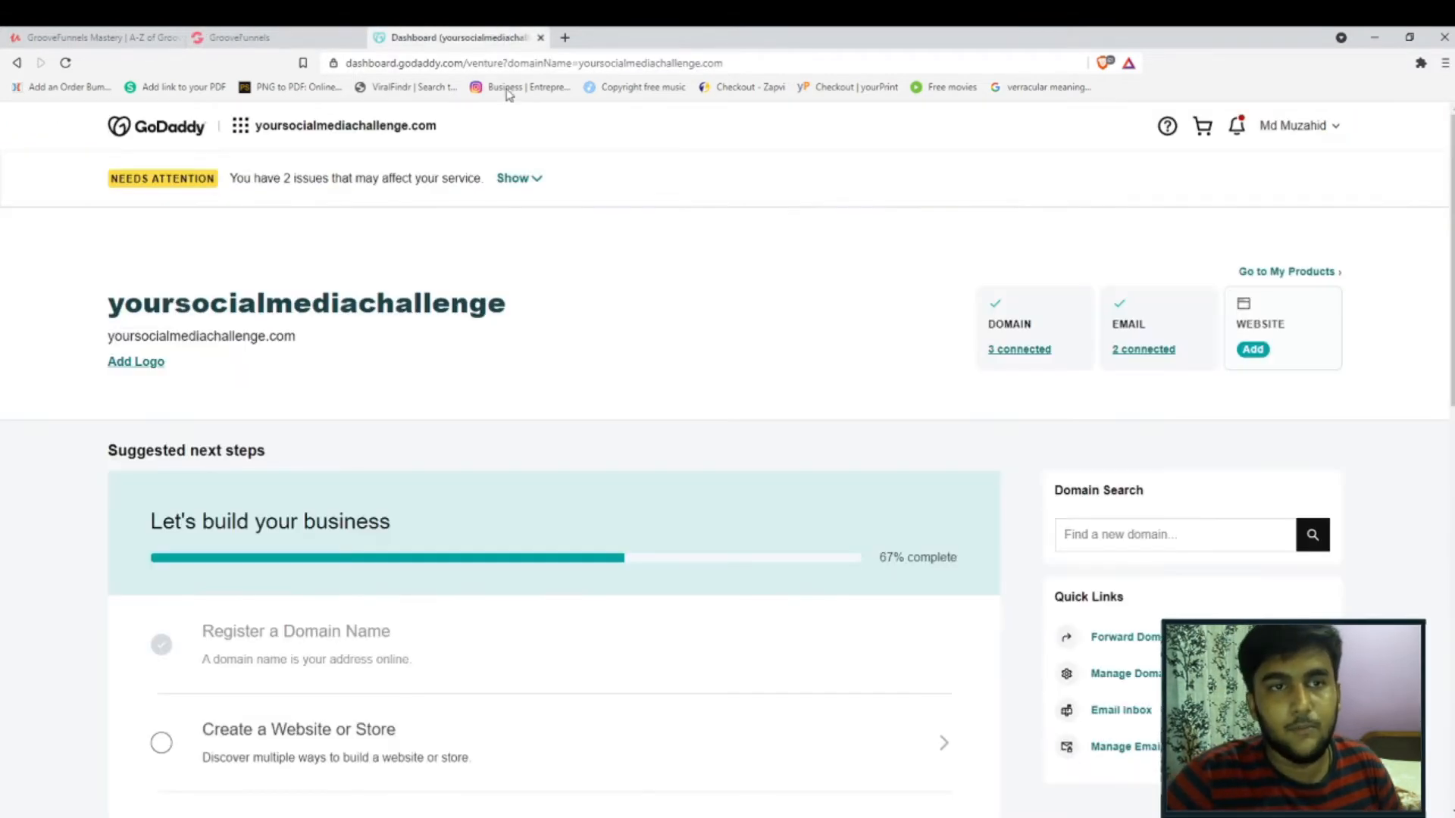
Reach GoDaddy's DNS settings for buildingthepath.com via My Products, then return to the GrooveFunnels wizard
left_click(1293, 125)
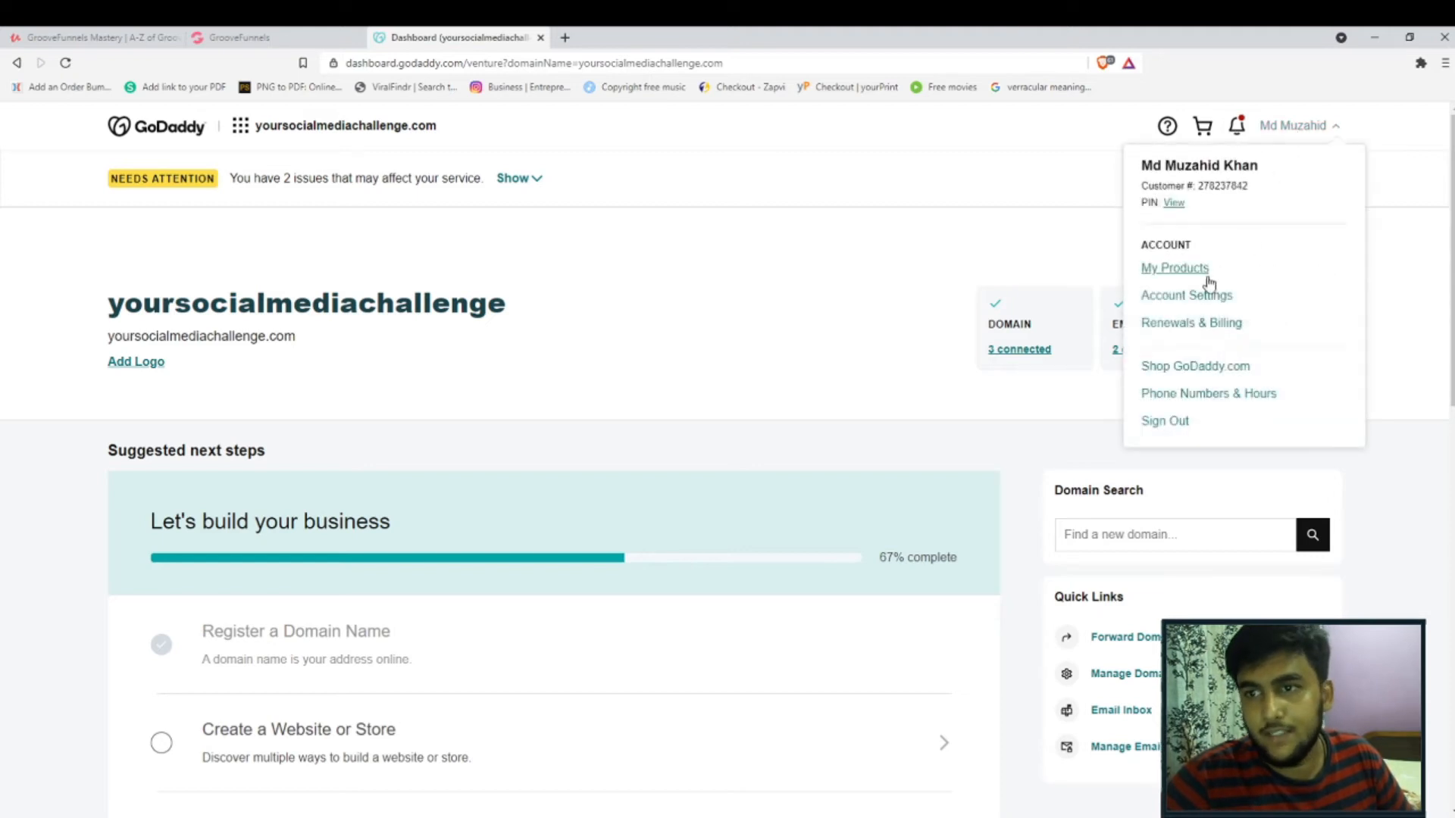
left_click(1174, 269)
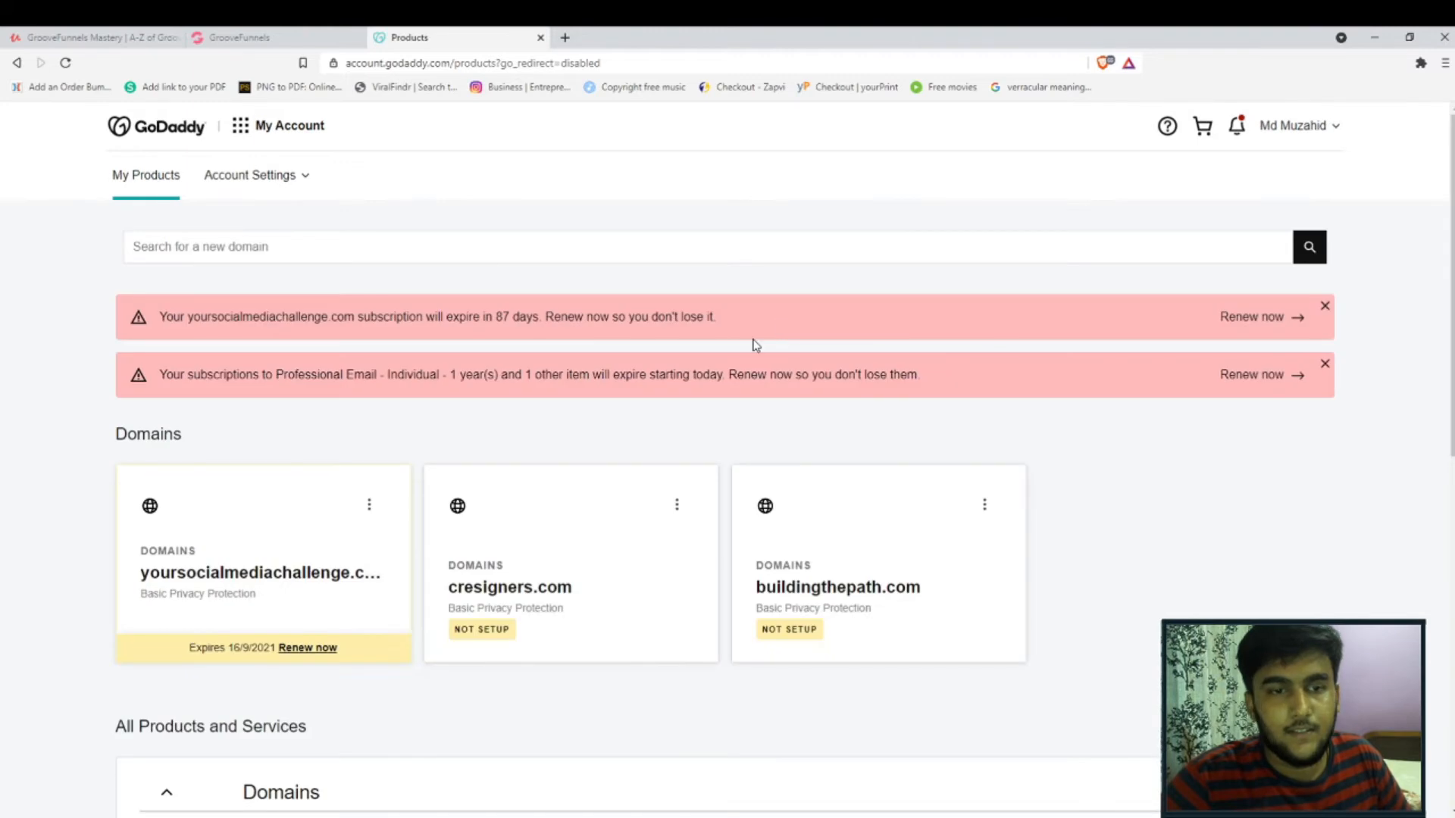
scroll(752, 344, "down", 3)
scroll(710, 376, "down", 2)
scroll(636, 352, "down", 5)
scroll(569, 341, "down", 2)
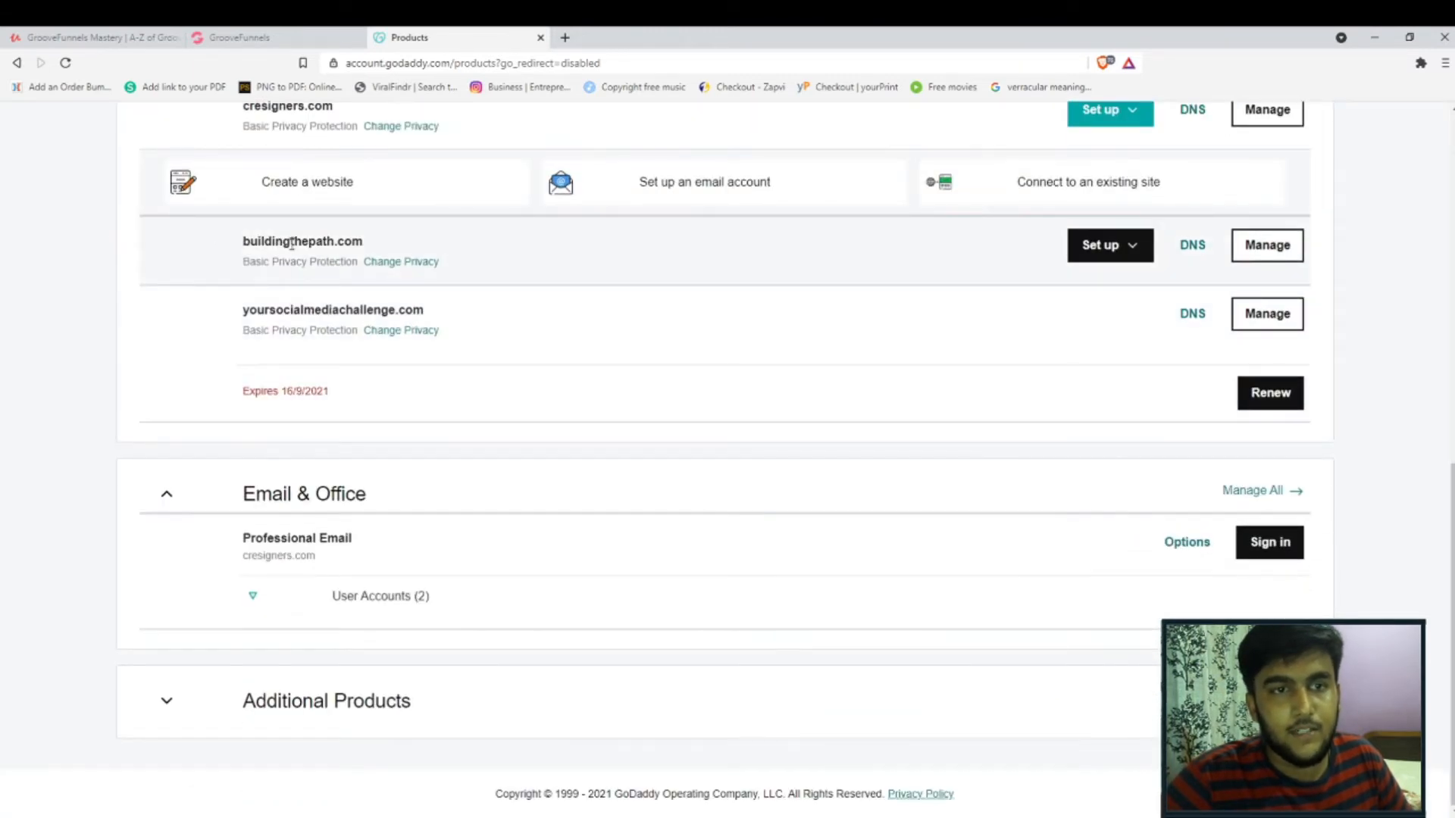
left_click(1193, 247)
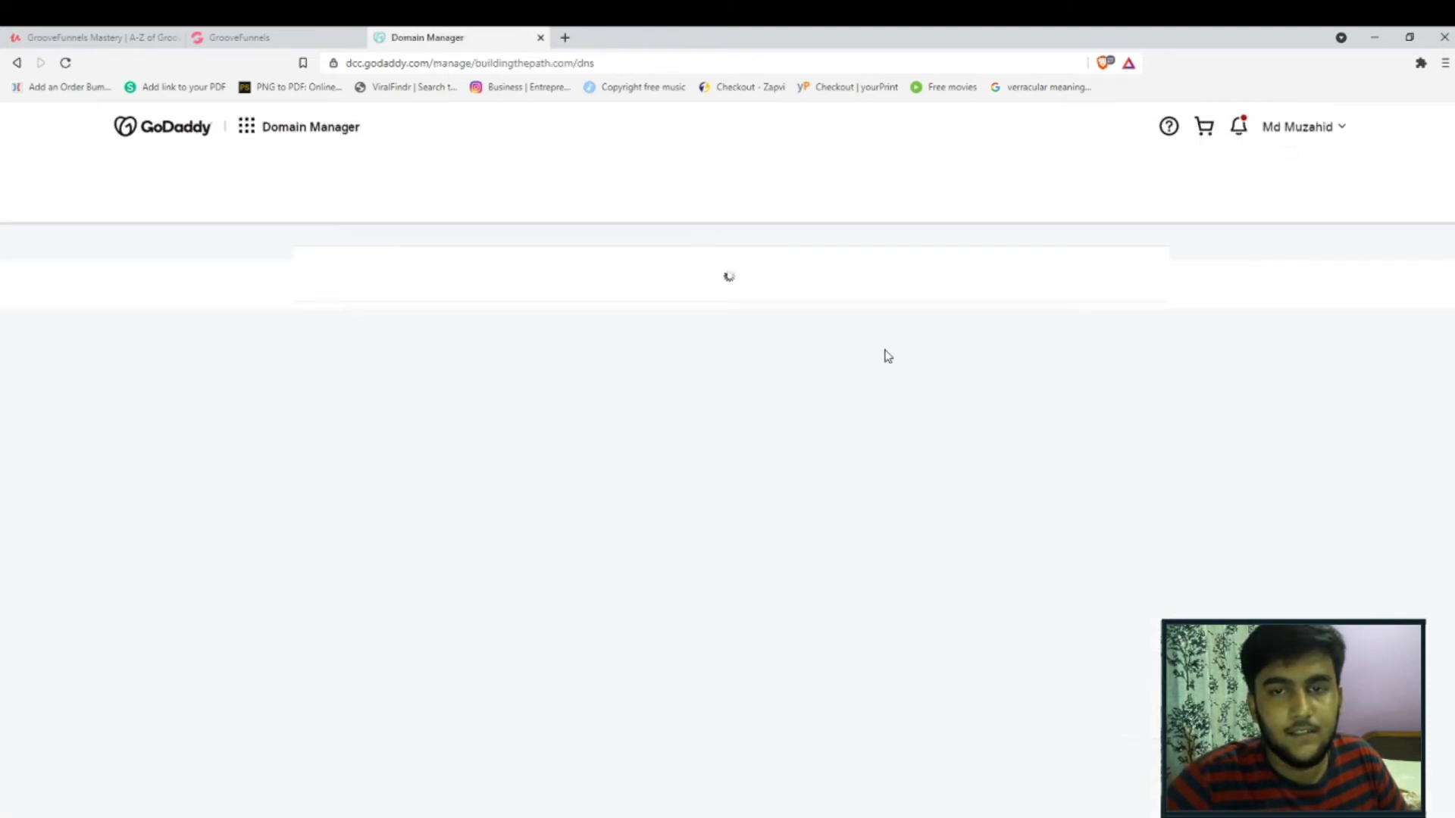
scroll(887, 356, "down", 3)
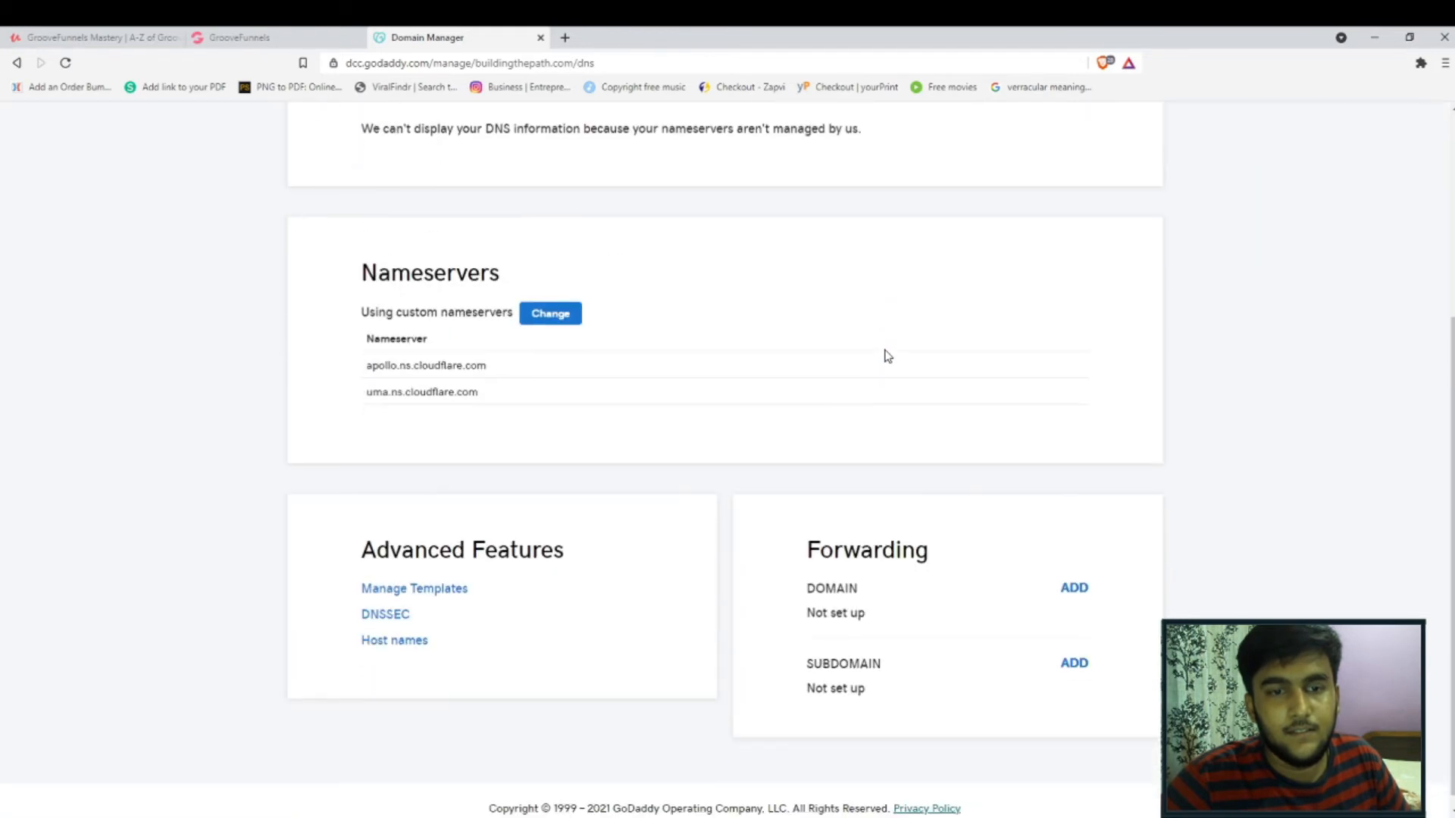
scroll(423, 287, "up", 1)
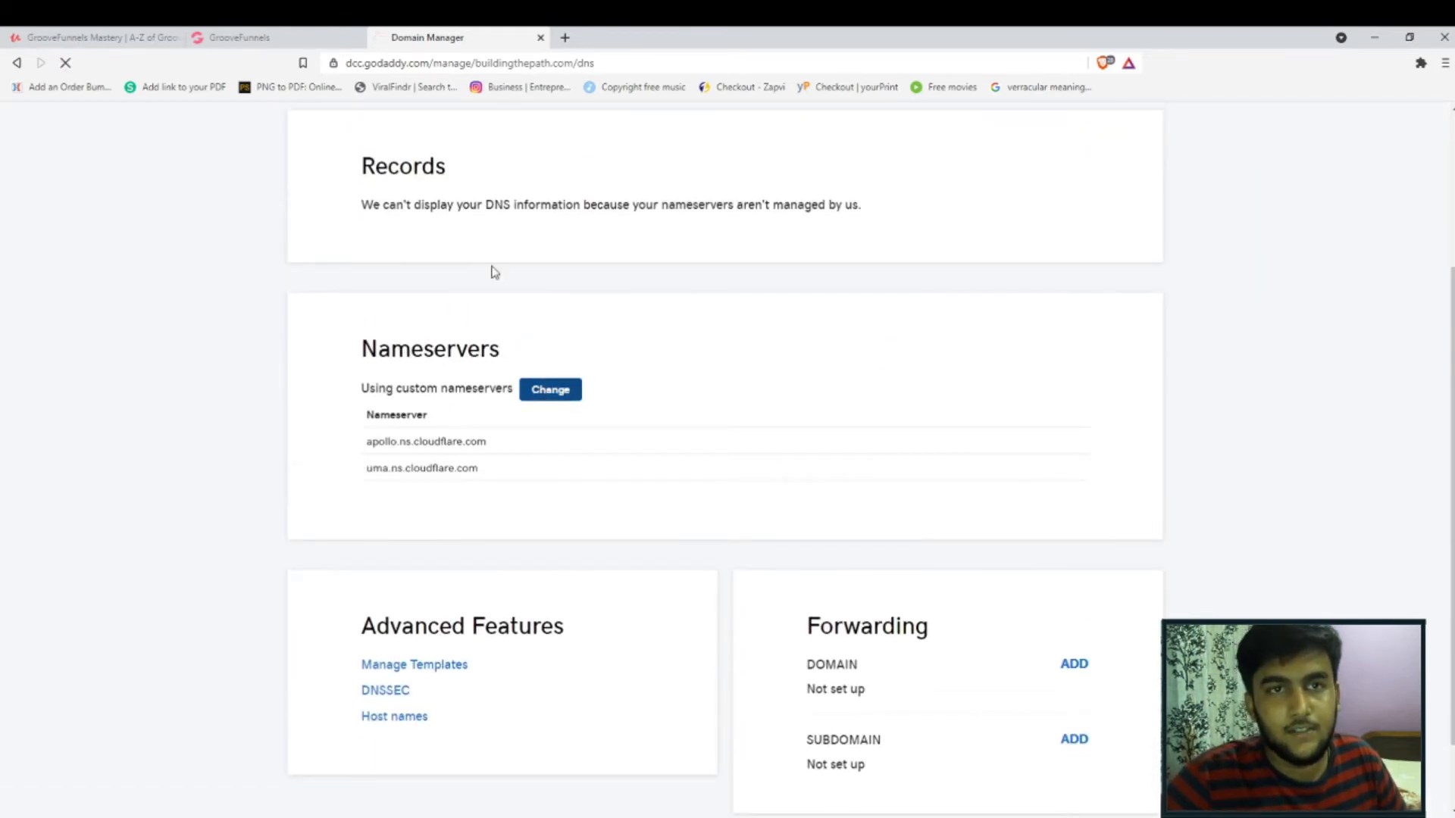
left_click(240, 37)
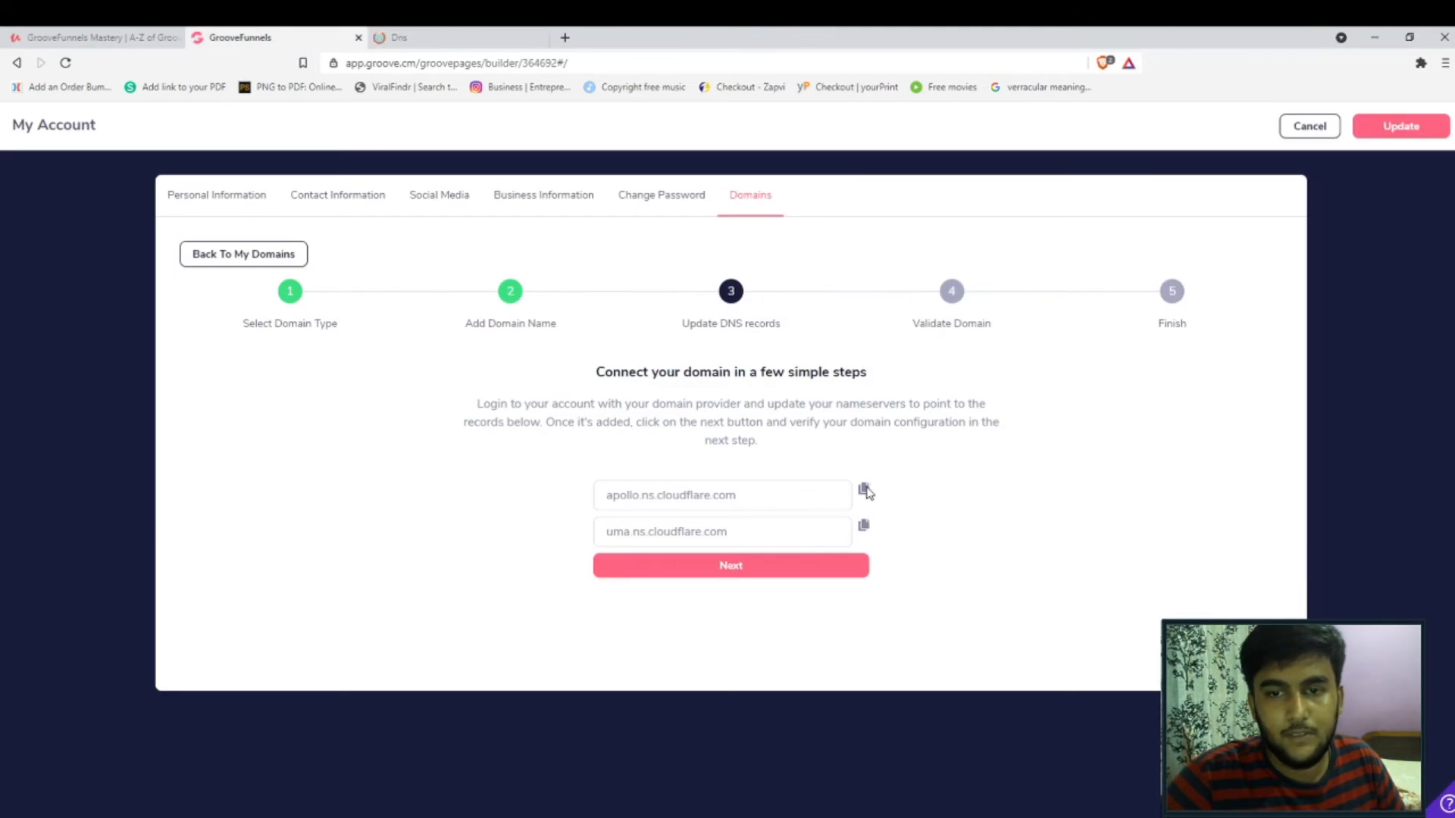
Enter the apollo and uma Cloudflare nameservers into GoDaddy's custom nameserver fields and save
left_click(472, 38)
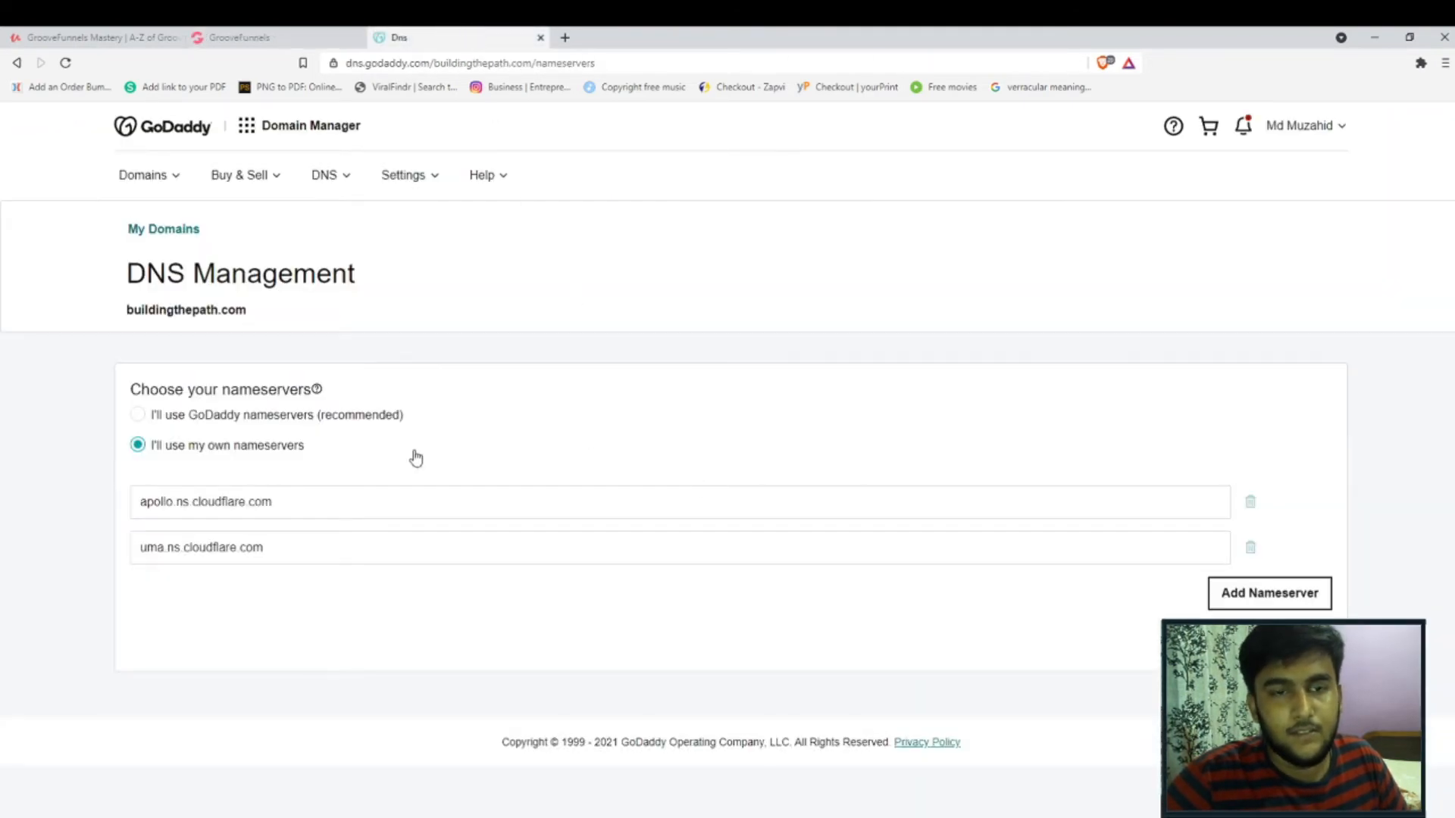
triple_click(383, 502)
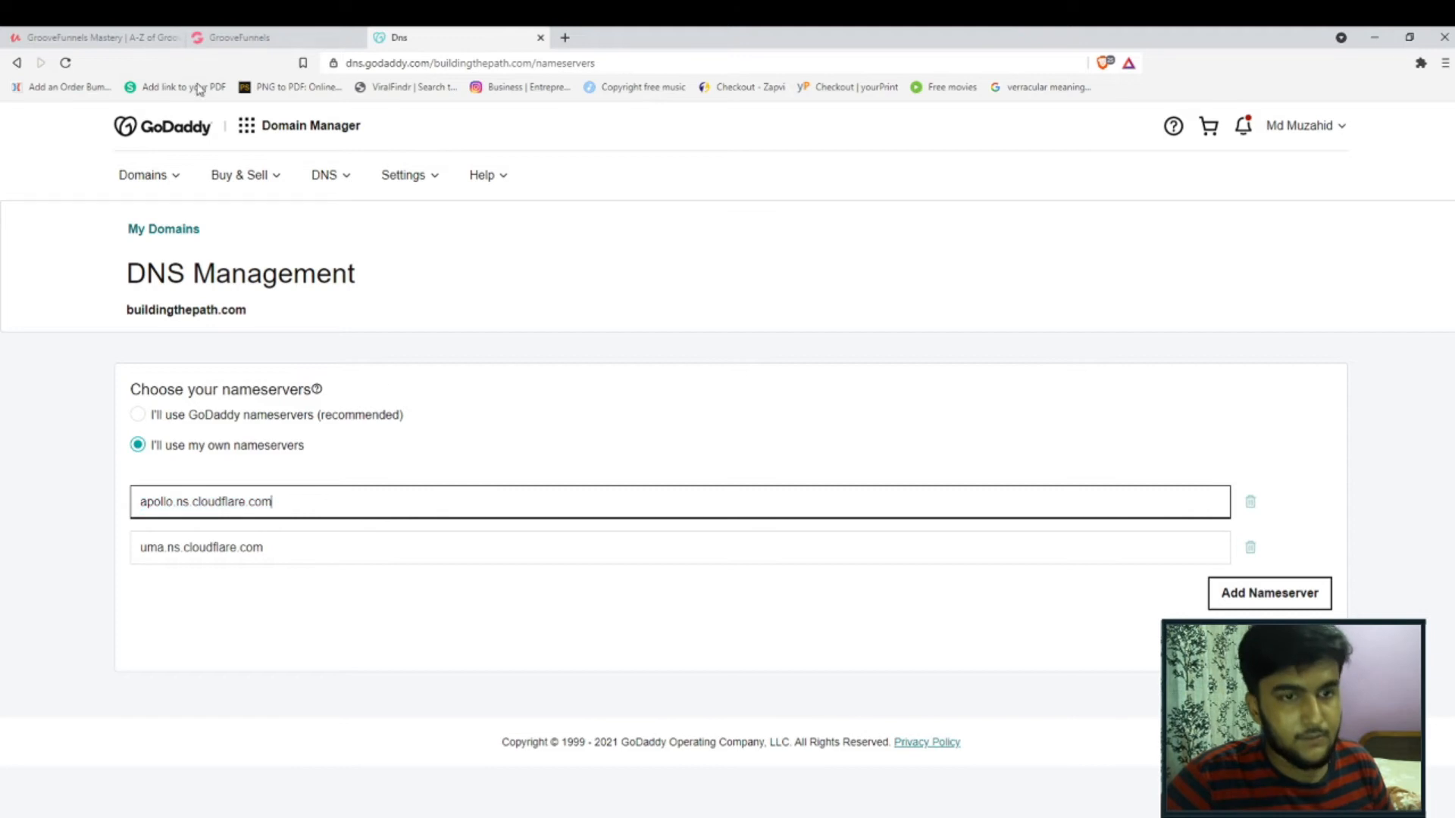
left_click(239, 37)
left_click(863, 526)
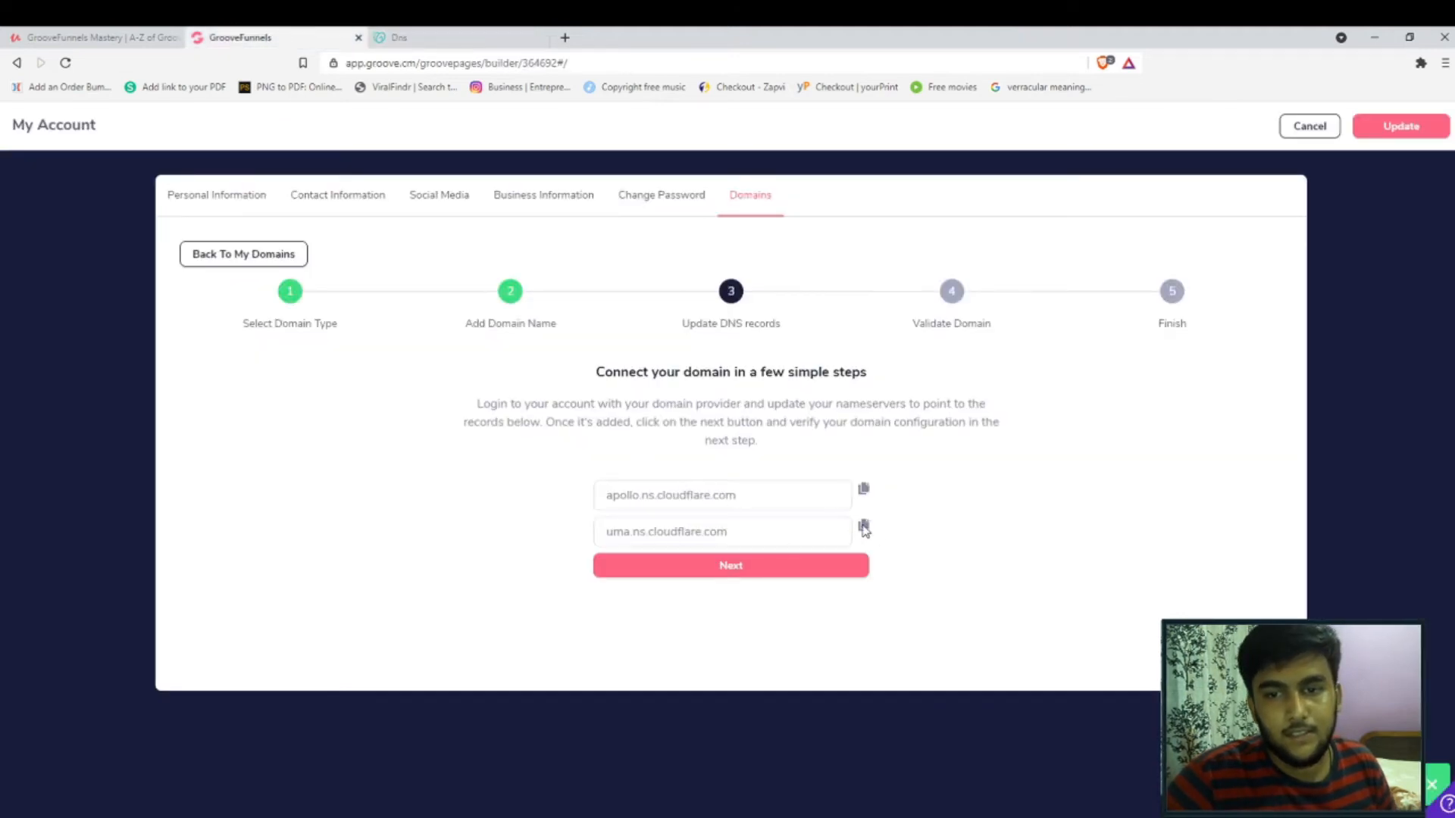
left_click(472, 37)
left_click(364, 541)
key("ctrl+a")
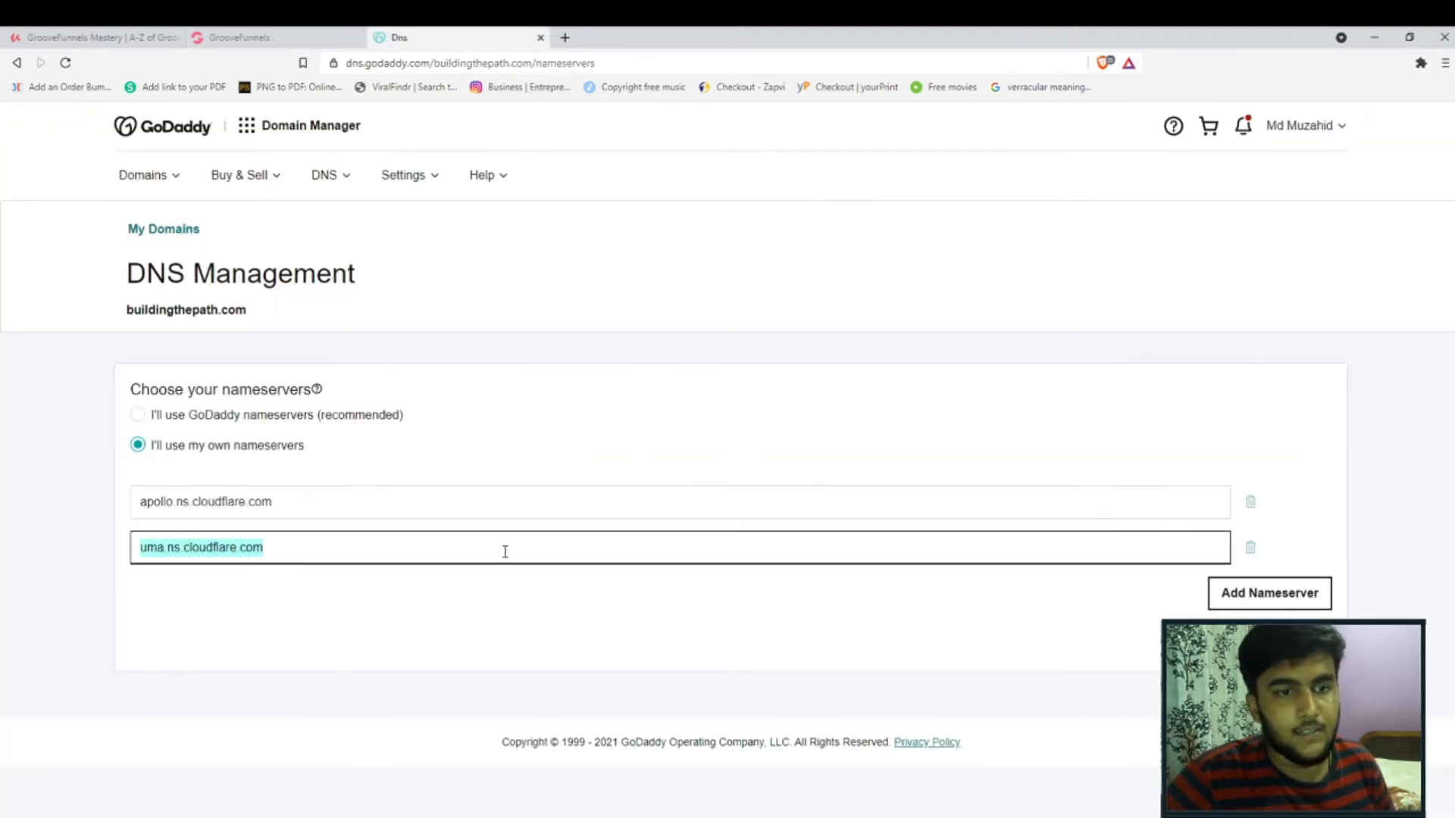
key("ctrl+v")
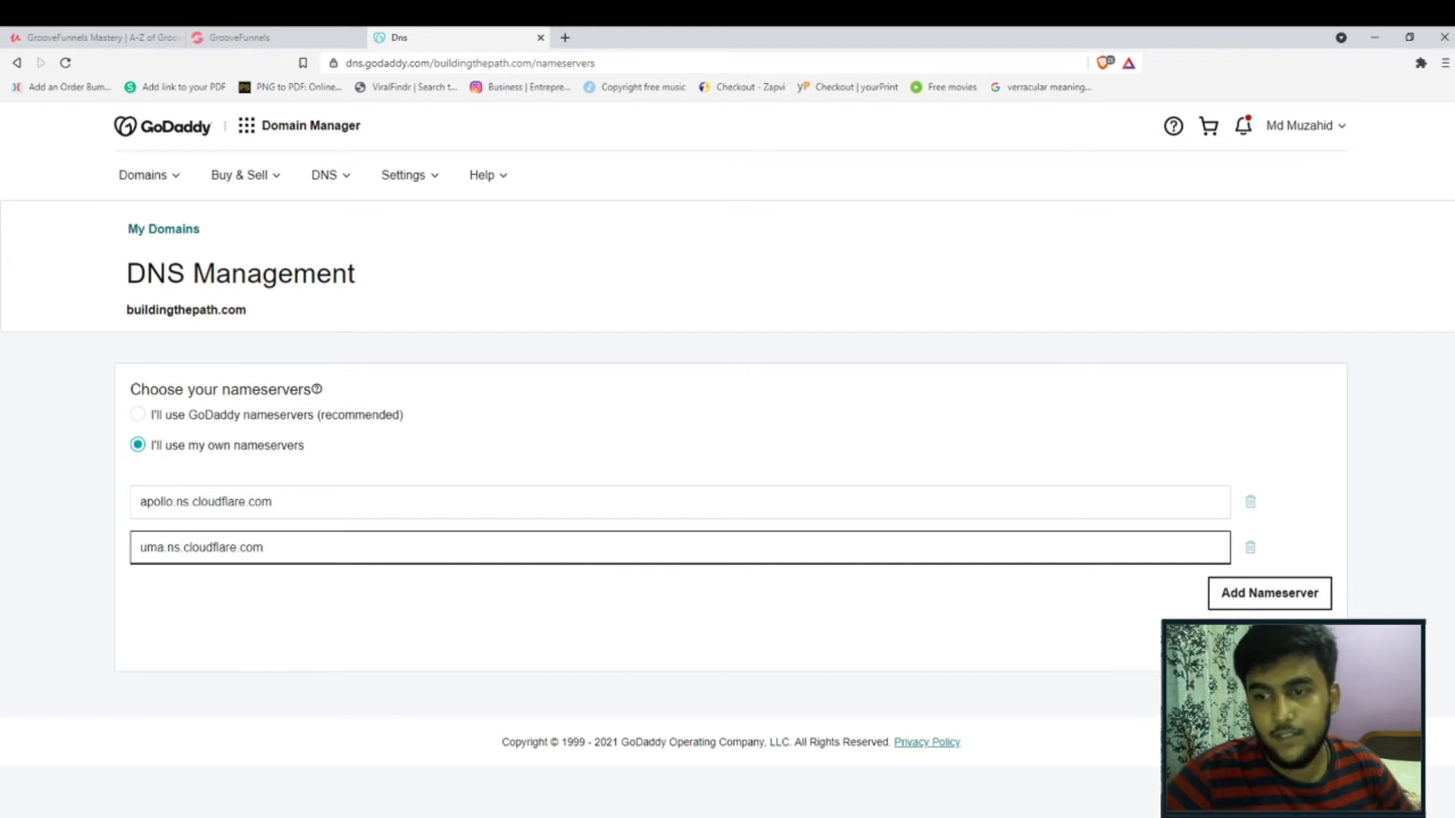
key("Return")
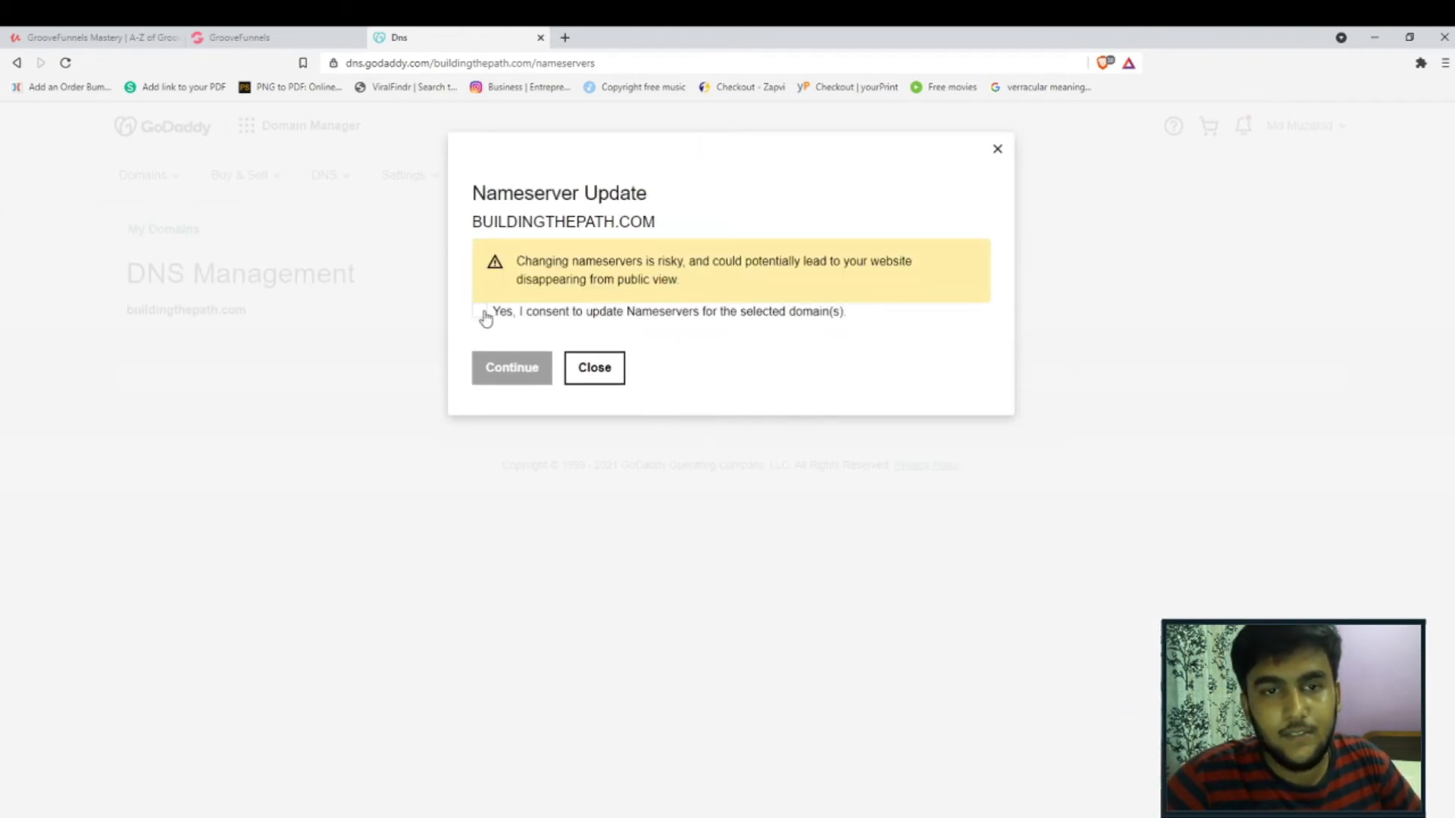
Consent to and confirm the nameserver update for buildingthepath.com
left_click(481, 310)
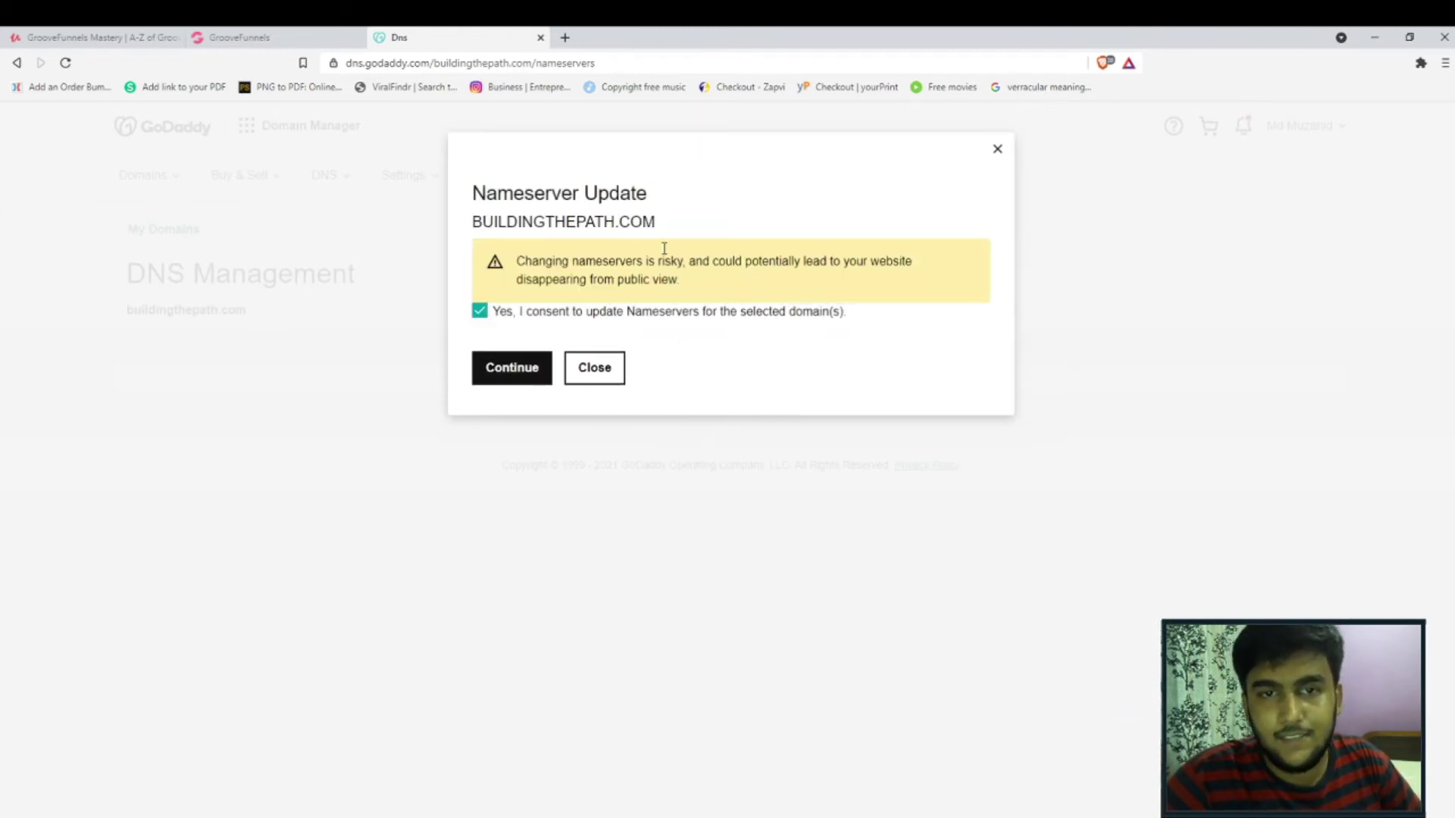
left_click(525, 374)
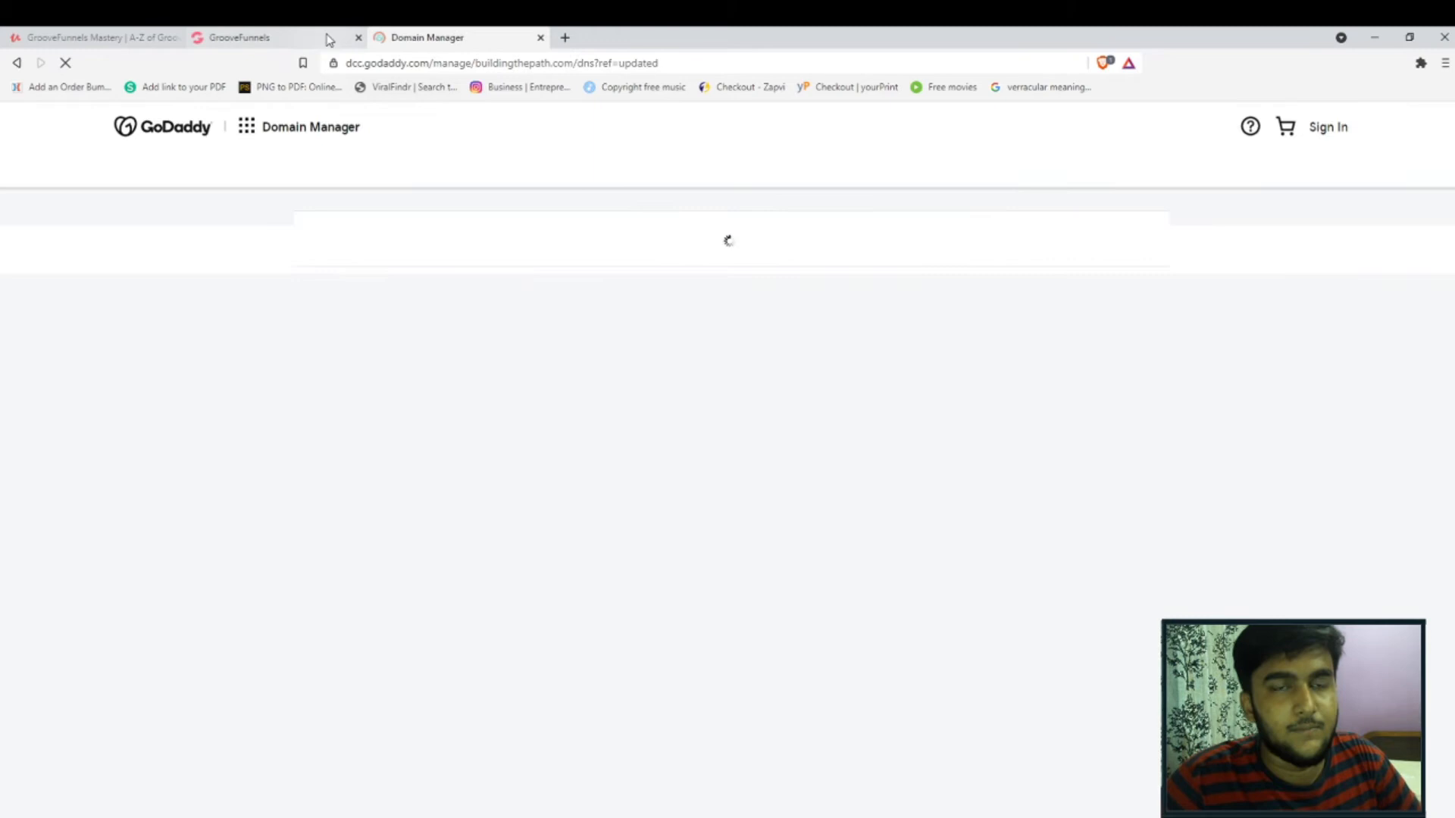
Return to the GrooveFunnels wizard and validate the DNS records until the domain is reported added
left_click(103, 38)
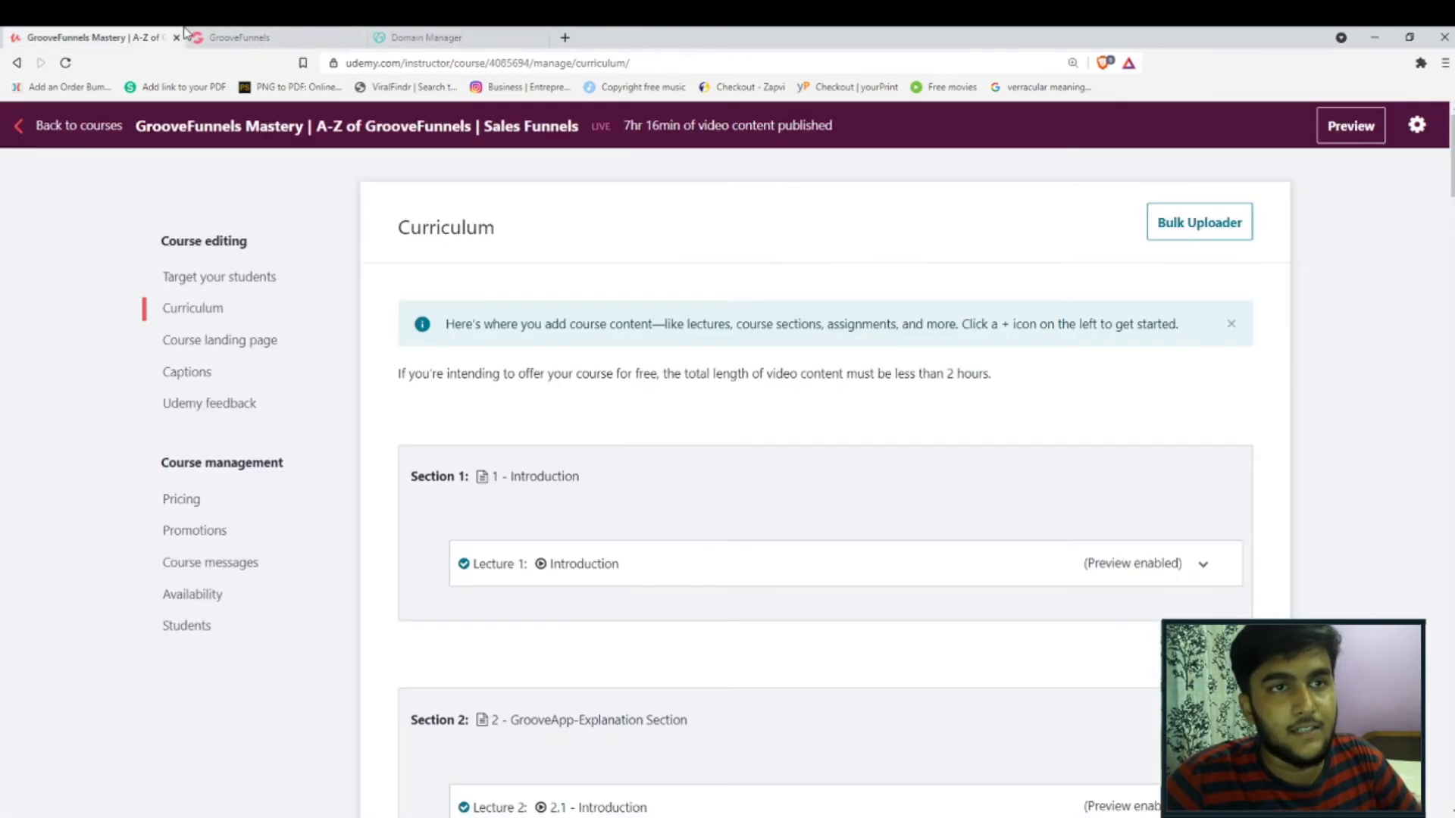
left_click(240, 38)
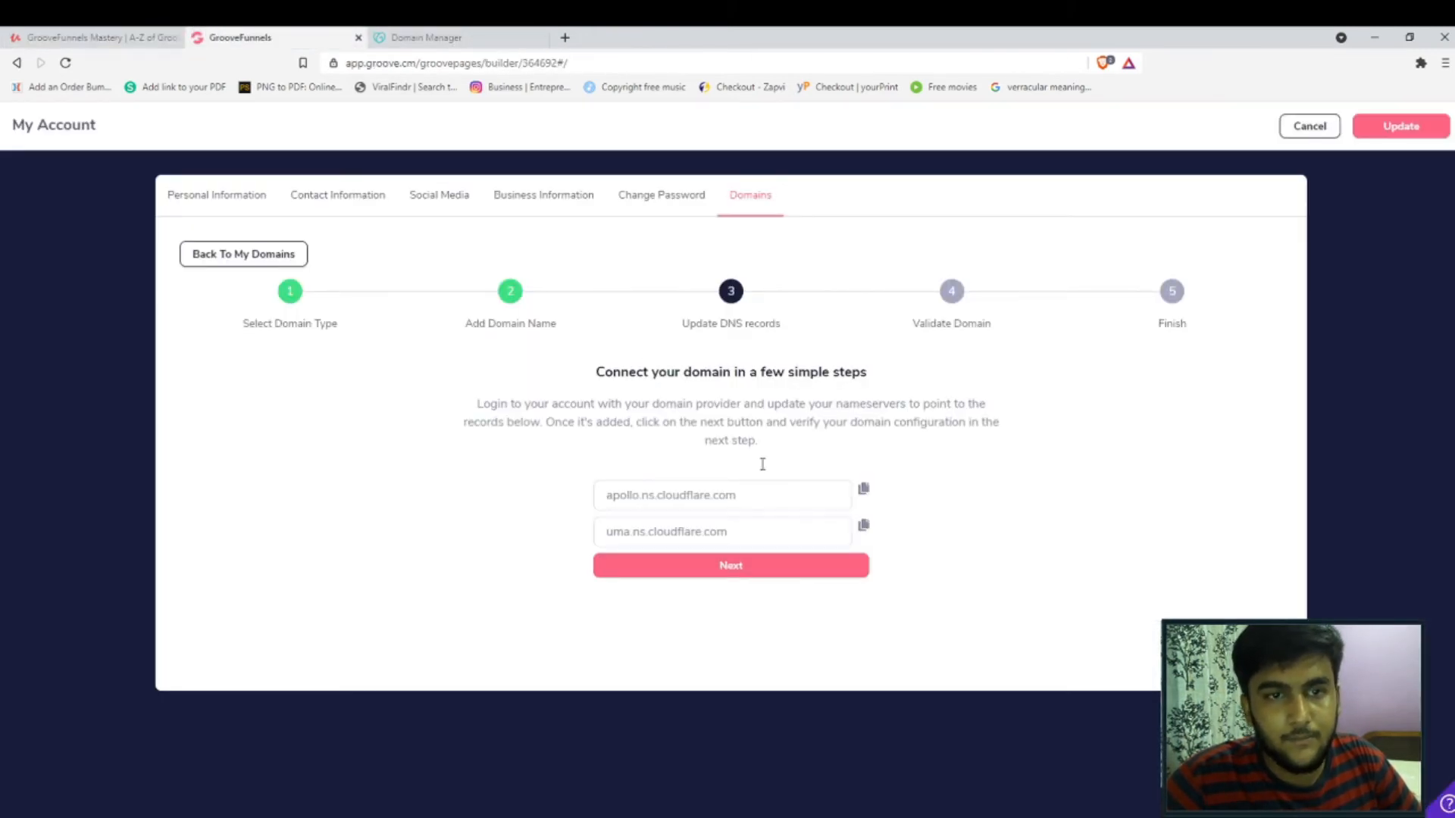
left_click(804, 567)
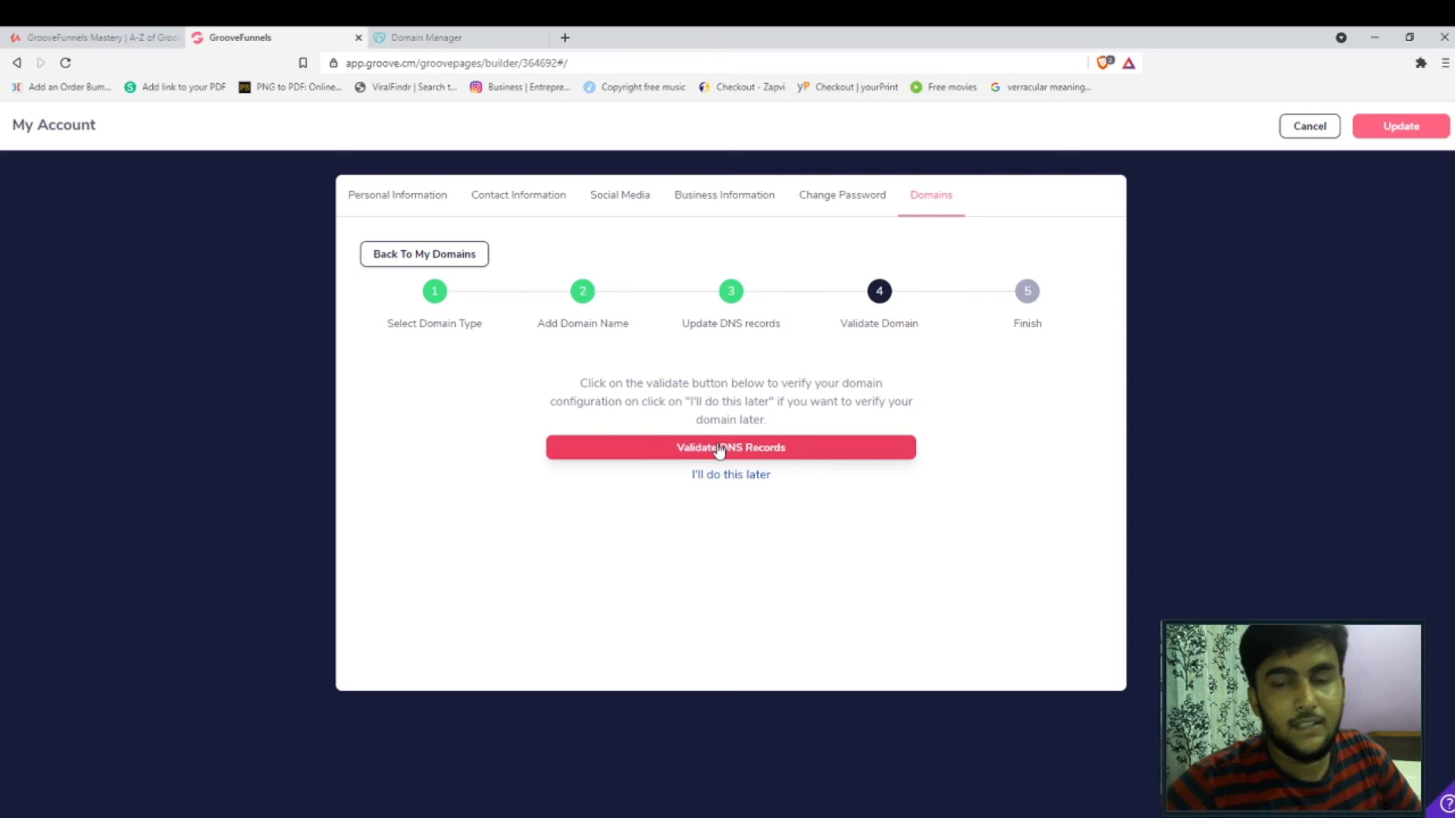
left_click(704, 452)
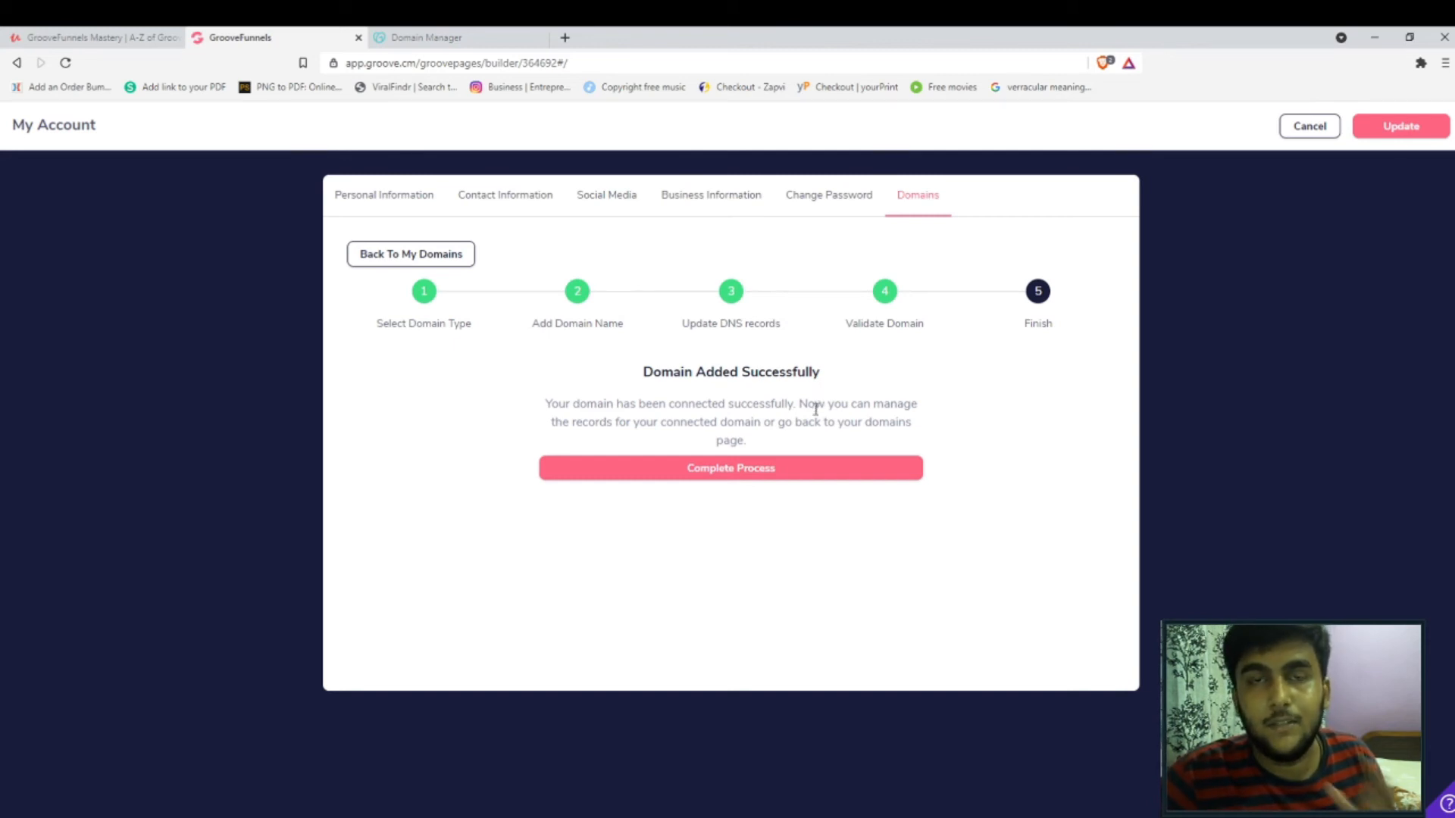
Complete the connection, set GroovePages as buildingthepath.com's primary app, and save with Update
left_click(838, 467)
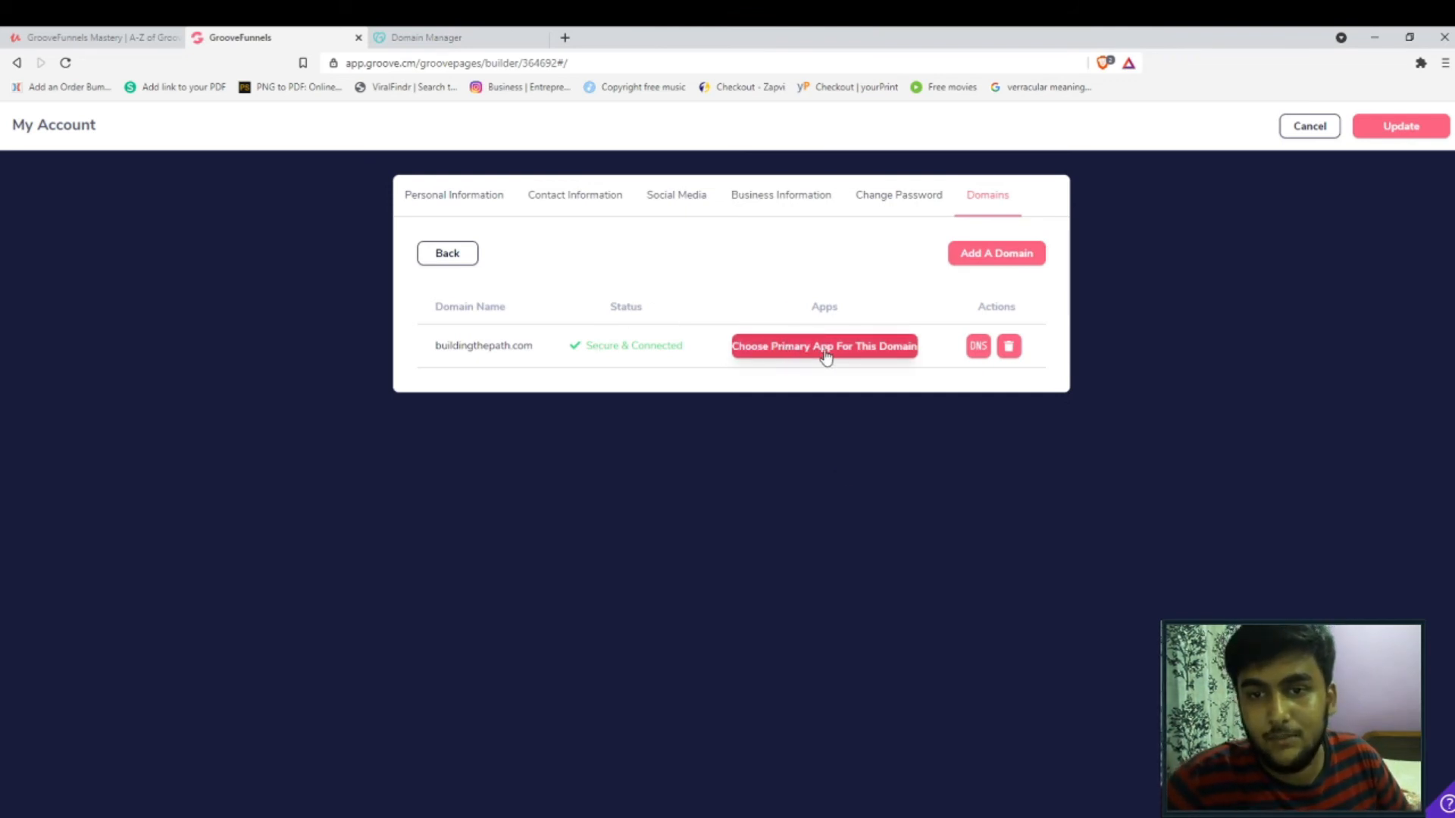
left_click(866, 354)
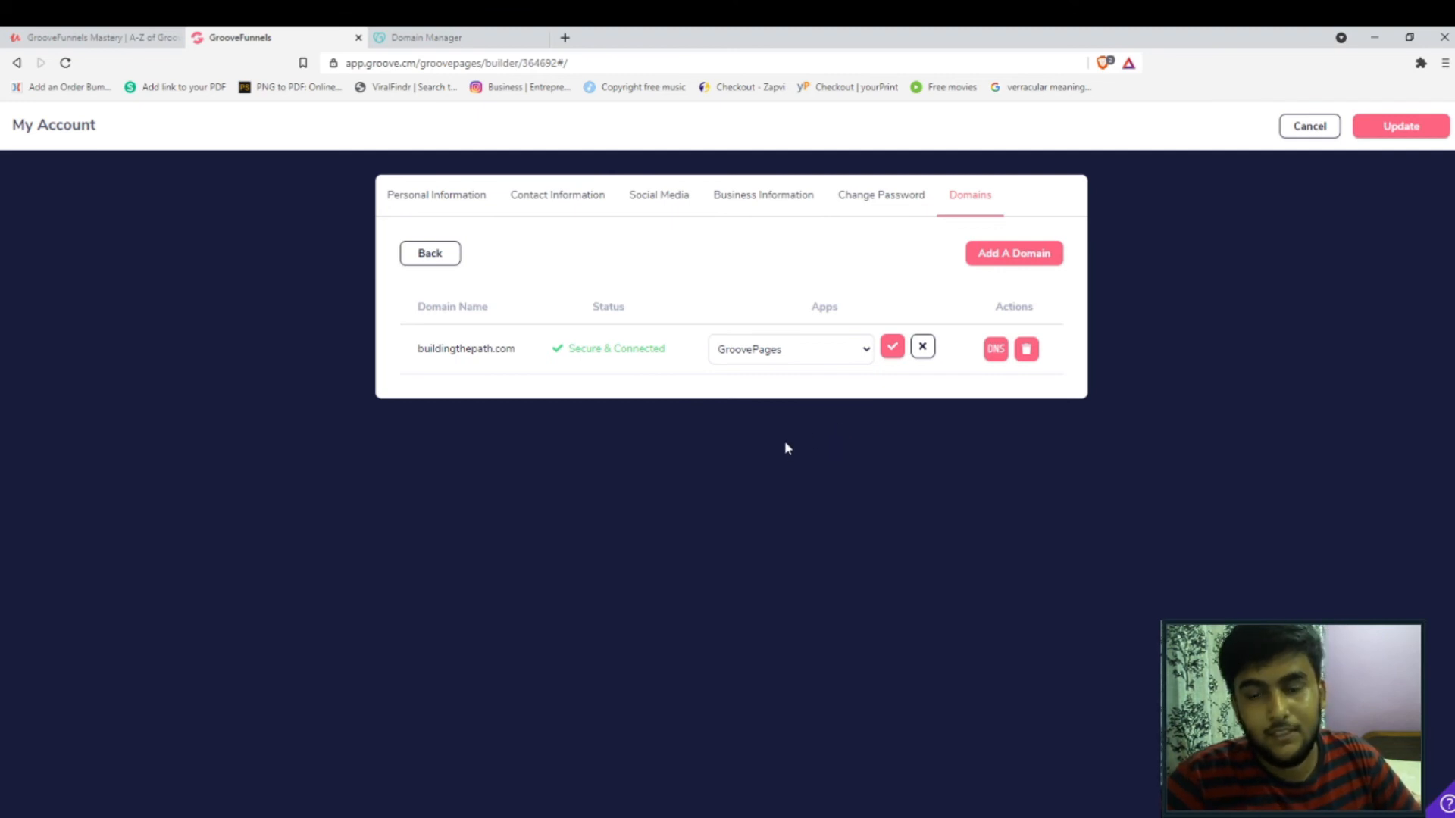
left_click(891, 349)
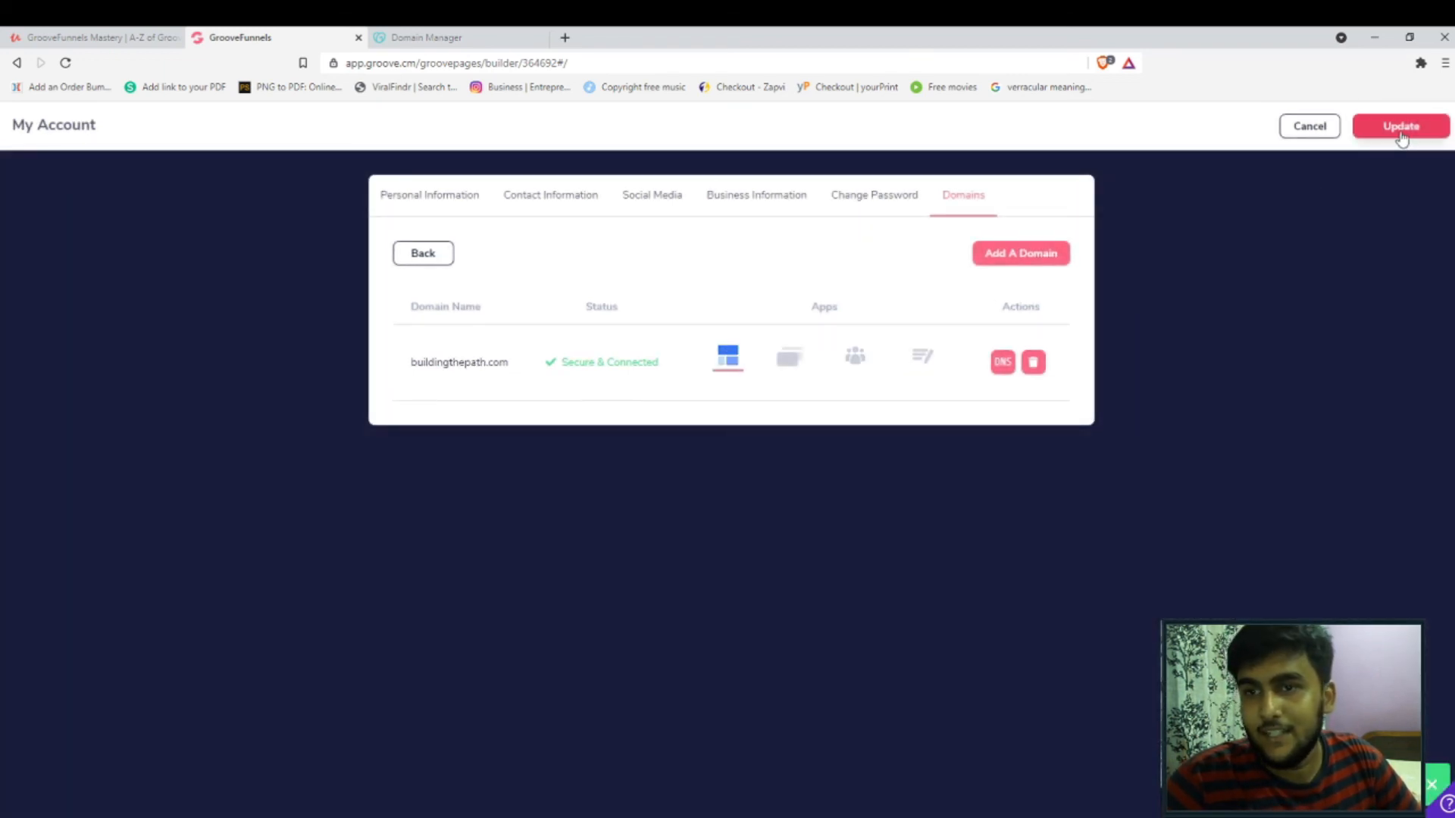
left_click(1400, 126)
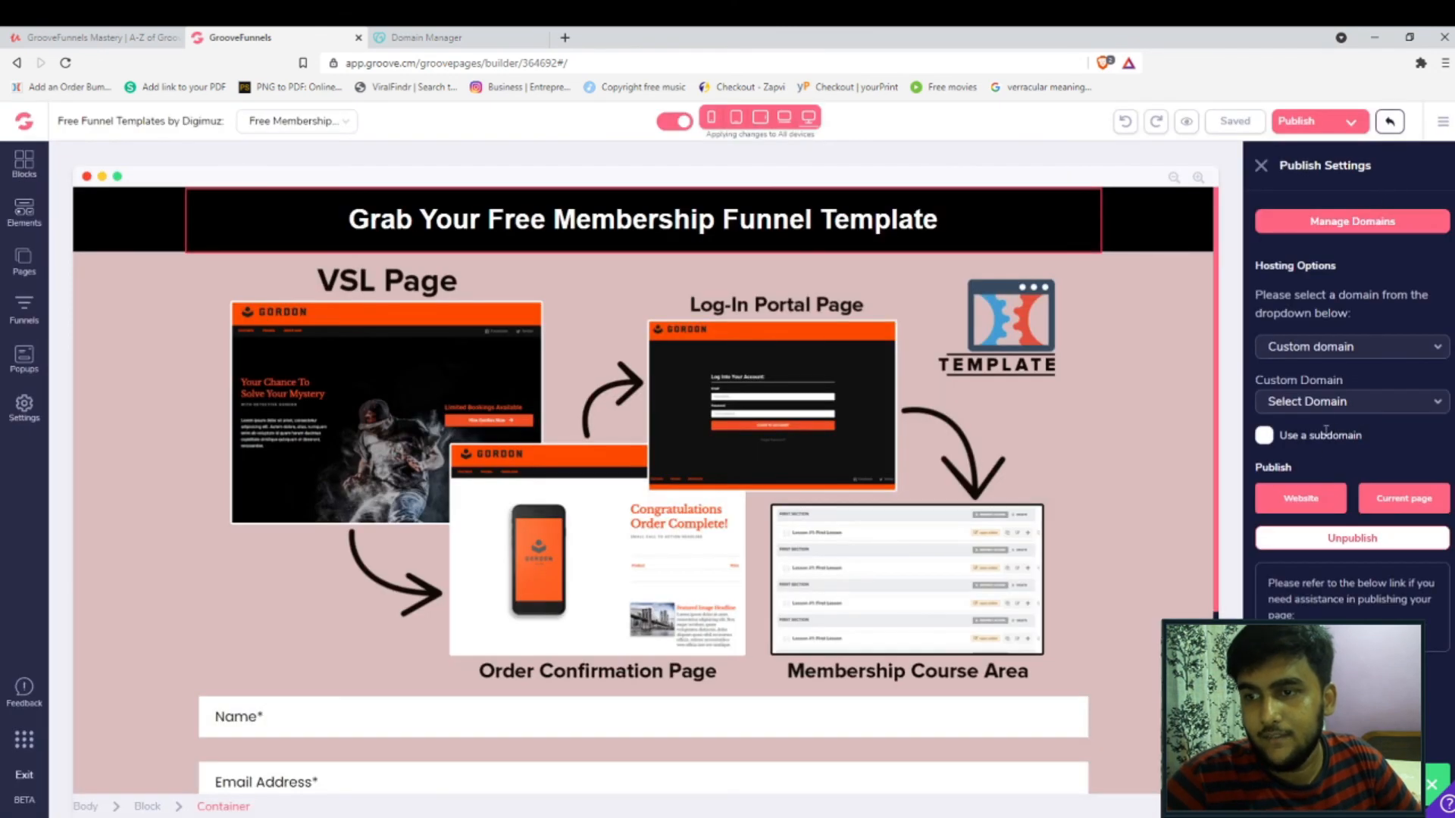
Choose buildingthepath.com as the site's Custom Domain in Publish Settings, leaving Subdomain unset
left_click(66, 64)
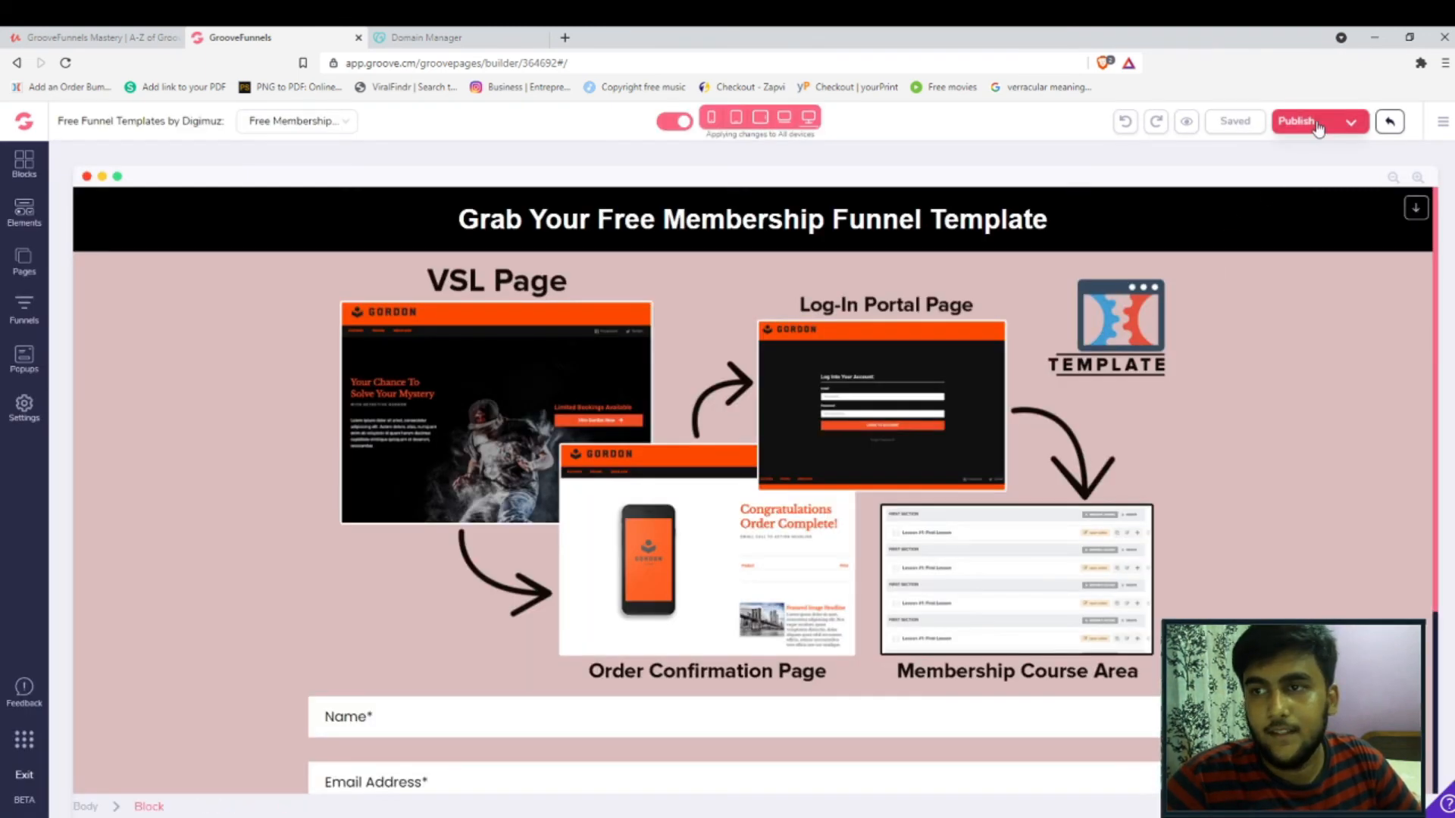
left_click(1319, 123)
left_click(1350, 401)
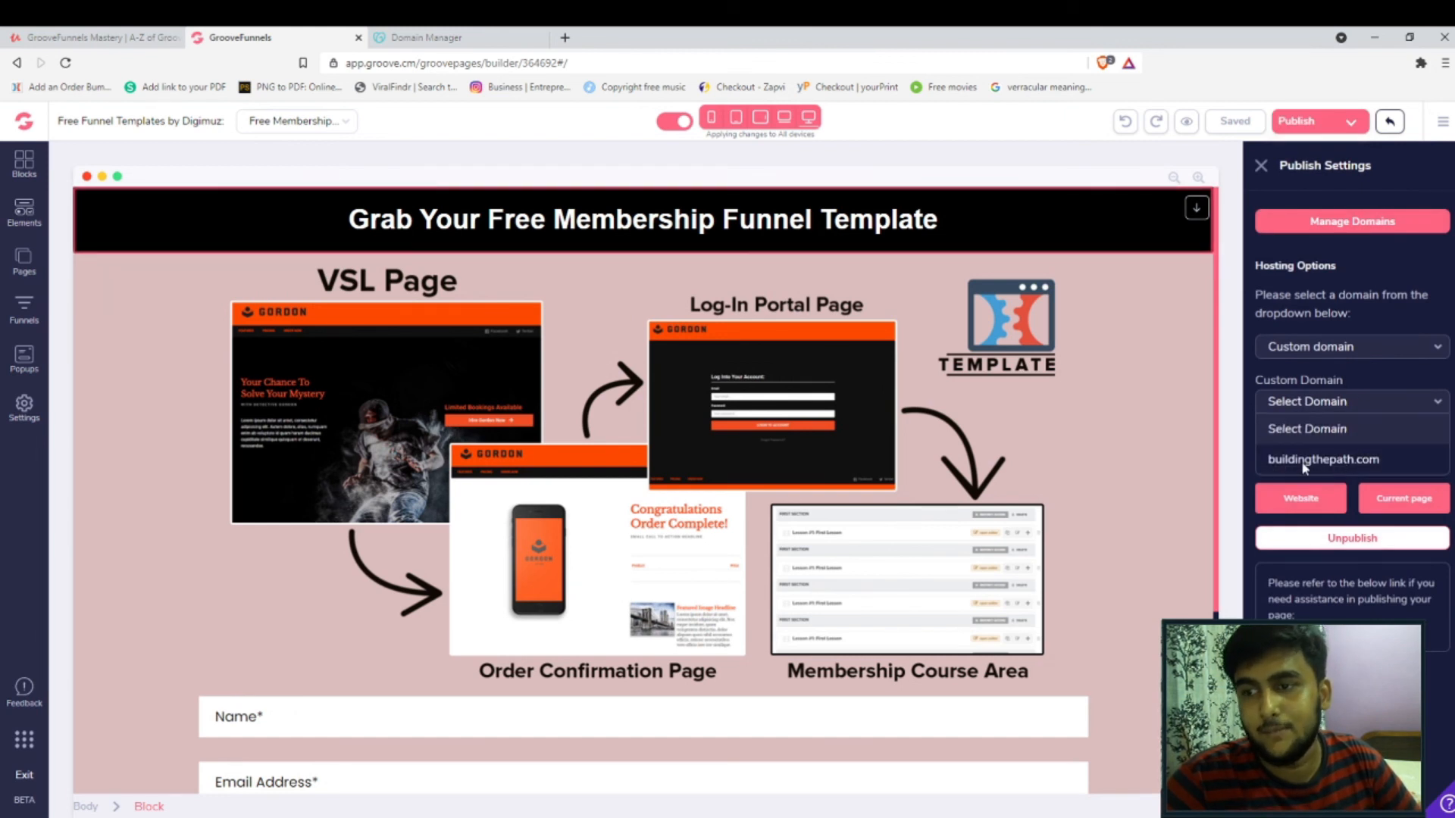
left_click(1356, 459)
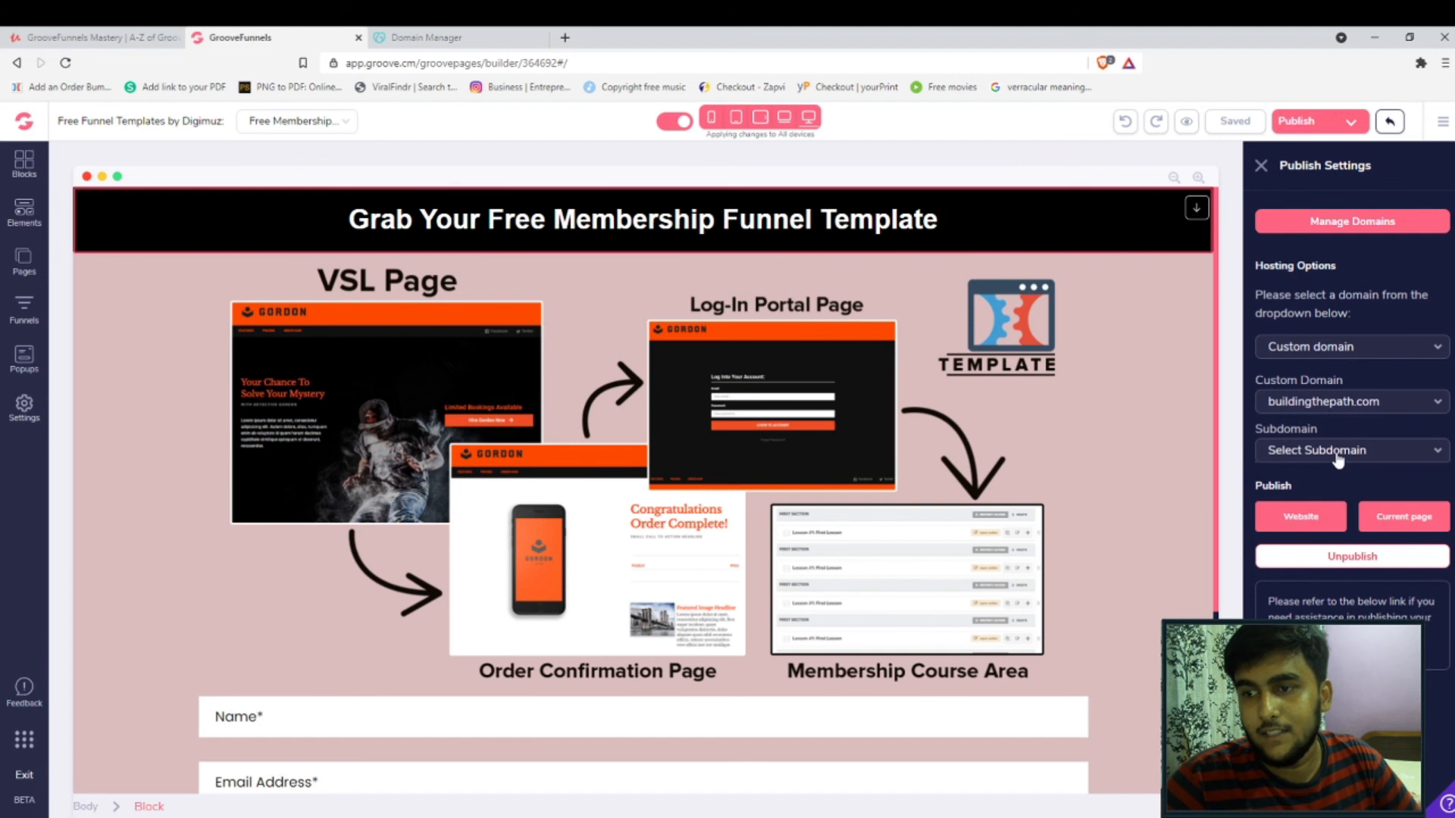
left_click(1339, 453)
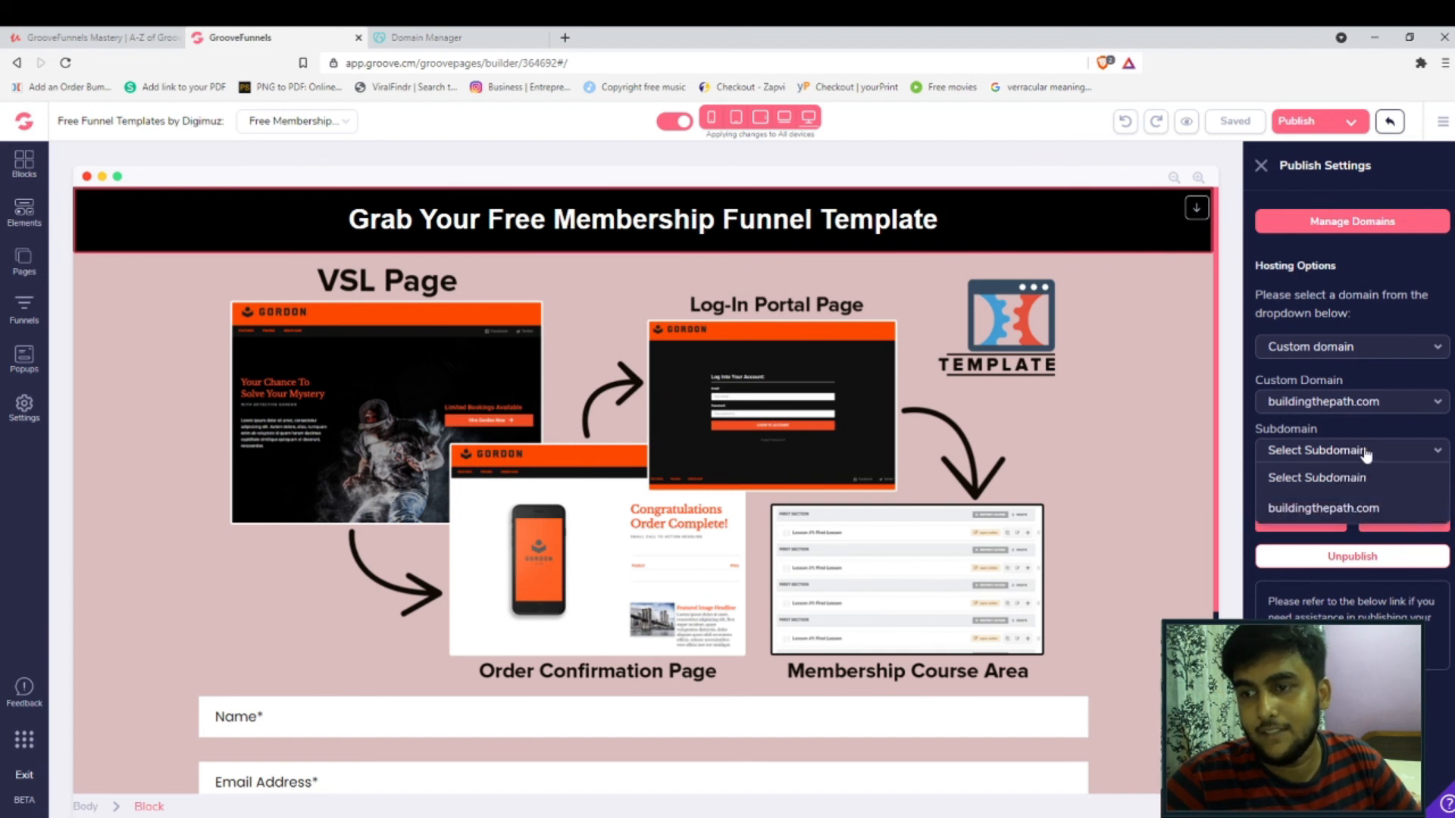
left_click(1327, 478)
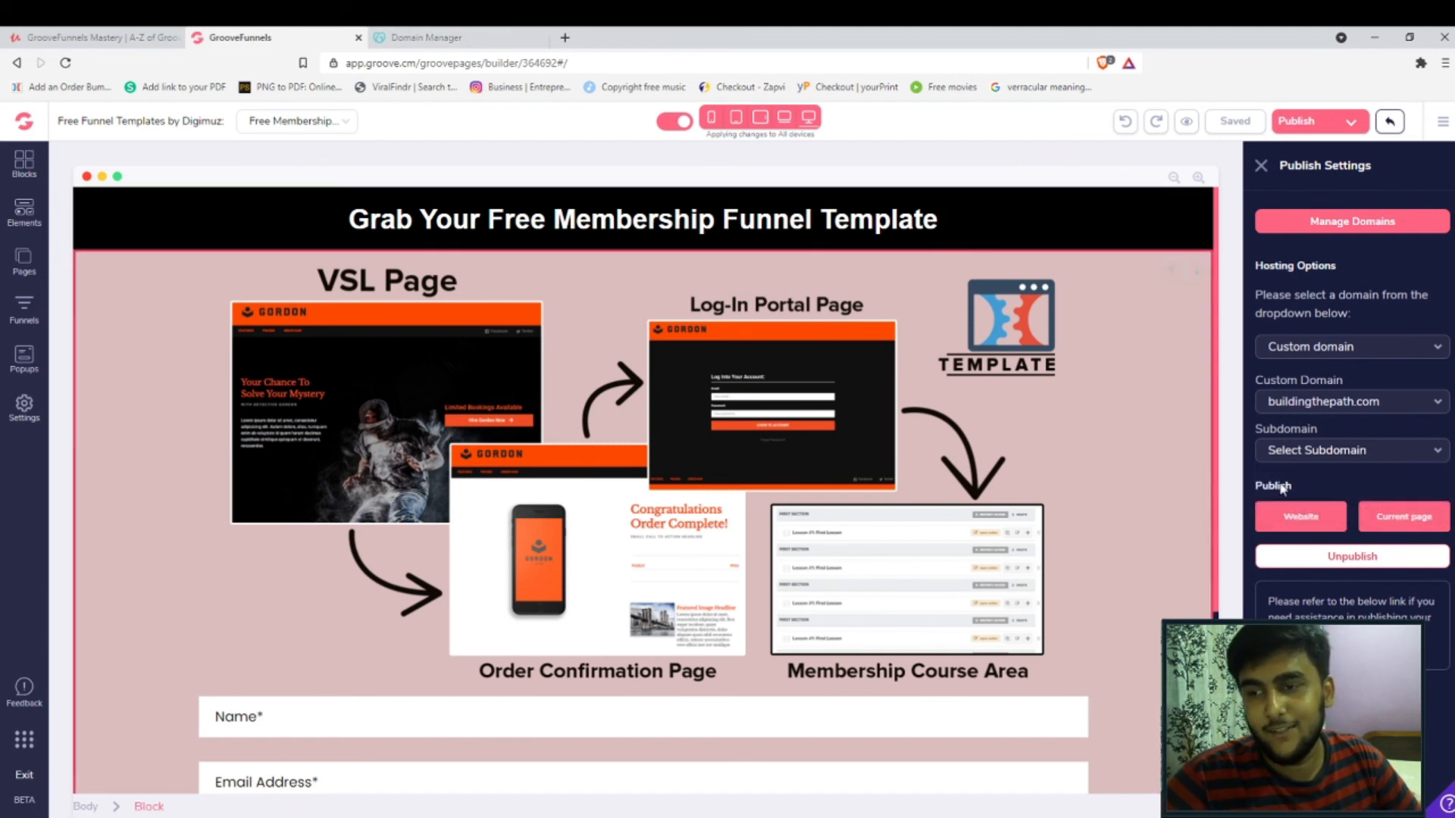